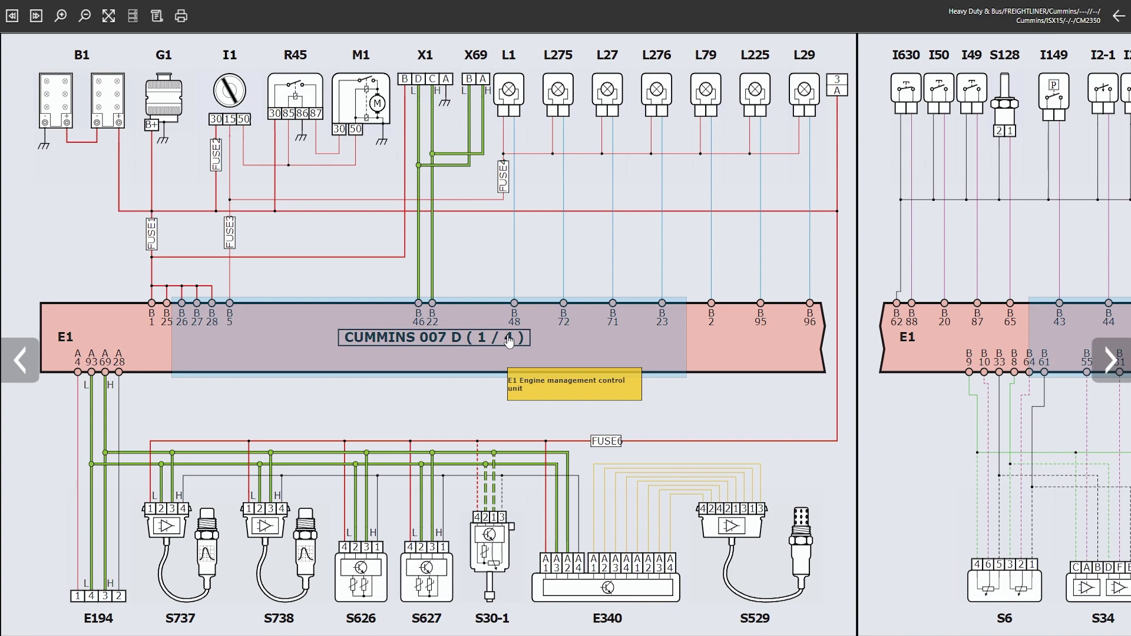
- Open the Connector pinout of the CUMMINS E1 engine control unit, accepting the caution notice
left_click(508, 341)
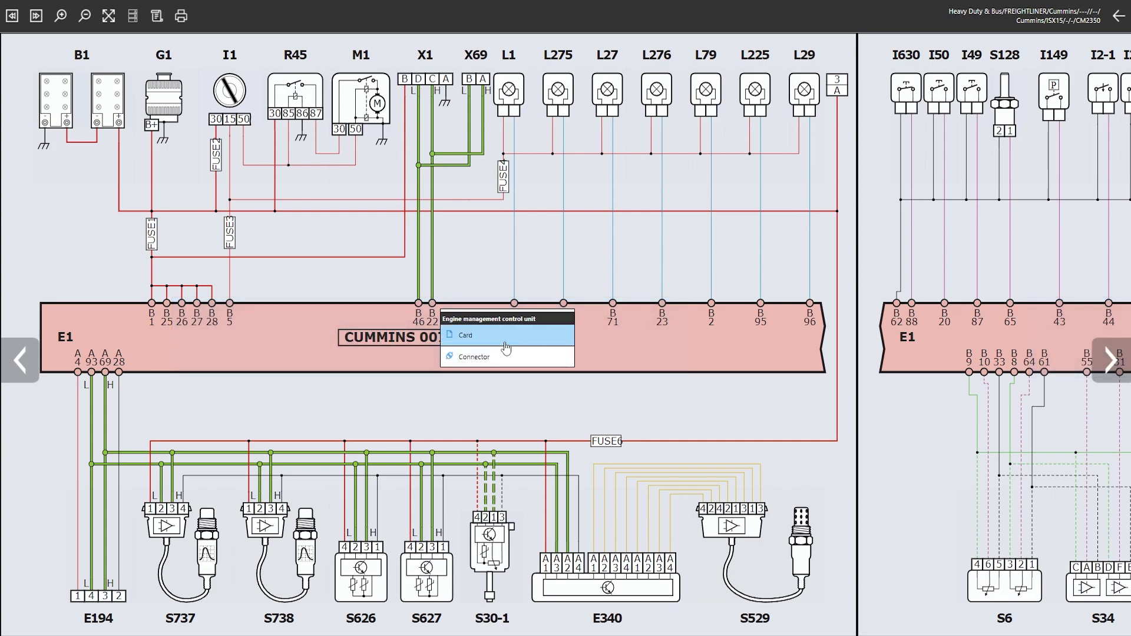
left_click(493, 361)
left_click(613, 436)
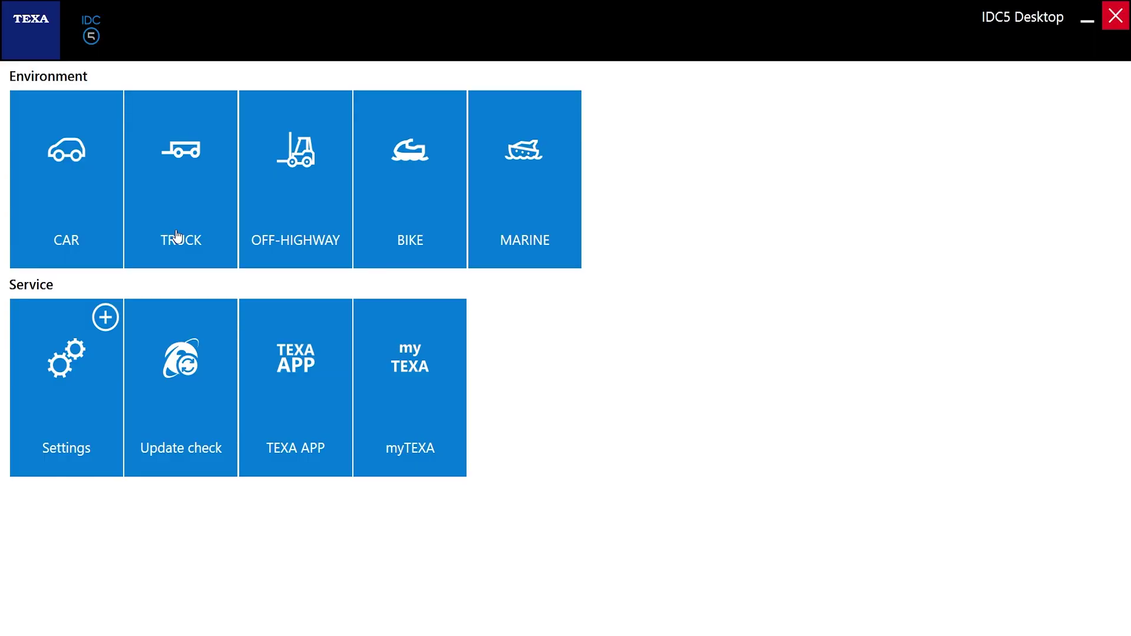
- Enter the Truck environment from the IDC5 Desktop home screen
left_click(178, 236)
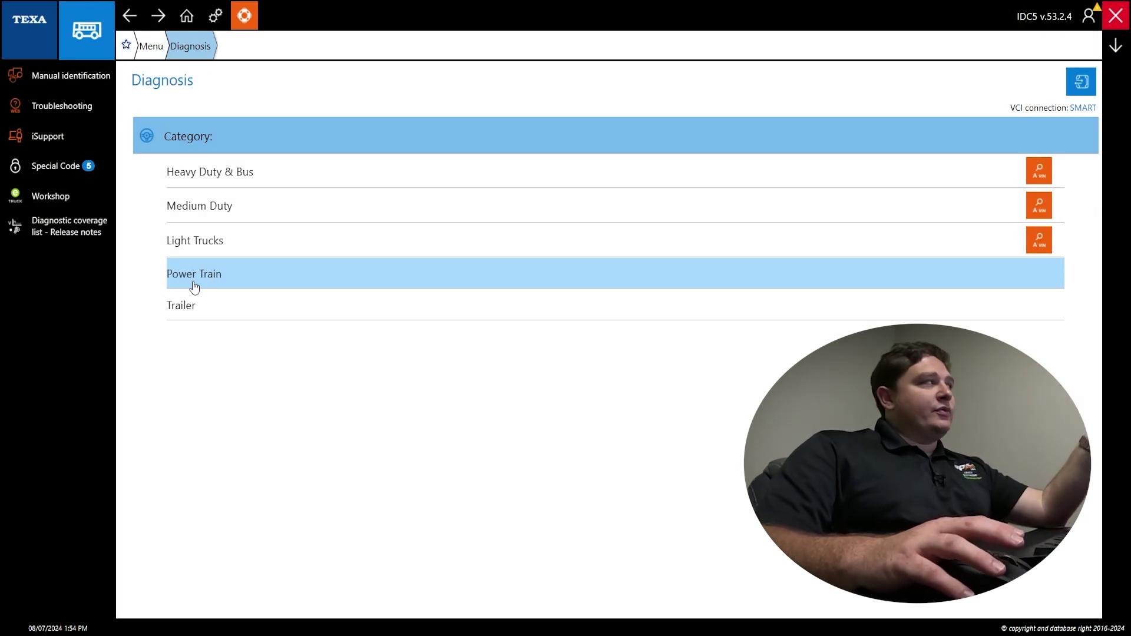
- Select the Heavy Duty & Bus category, the FREIGHTLINER make and the Cummins model
left_click(246, 182)
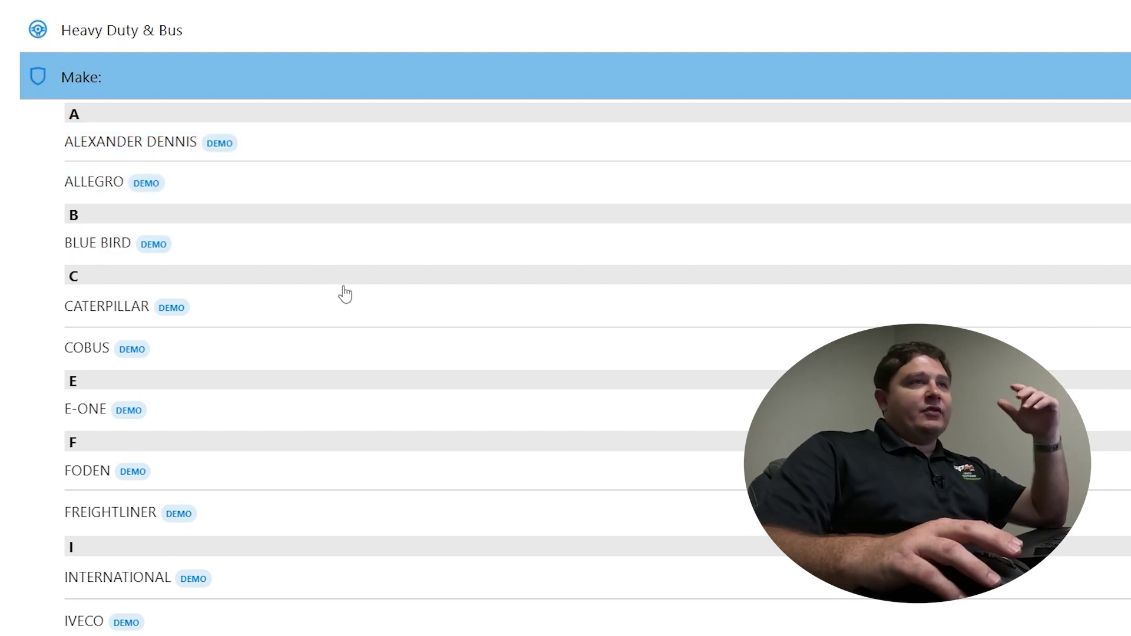
scroll(285, 310, "down", 12)
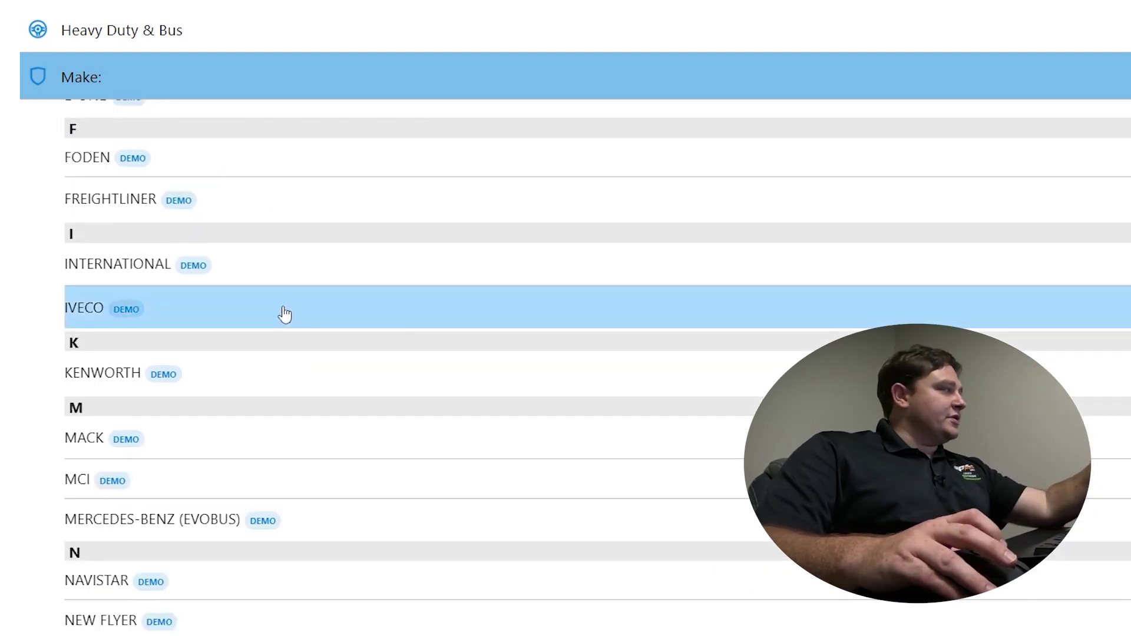
scroll(280, 395, "up", 12)
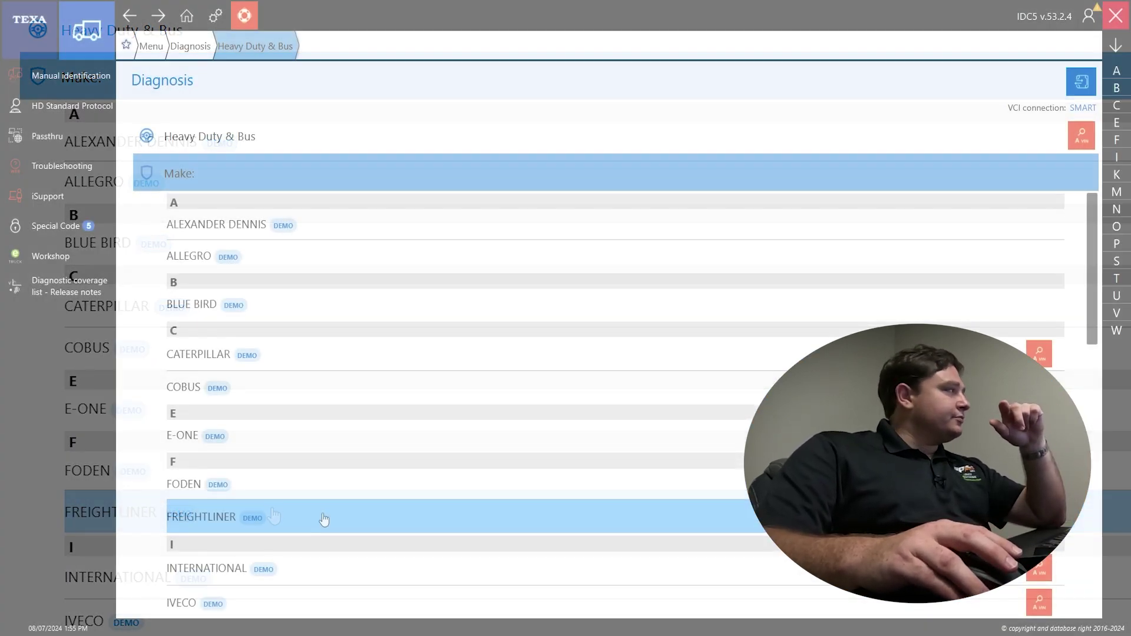
left_click(274, 516)
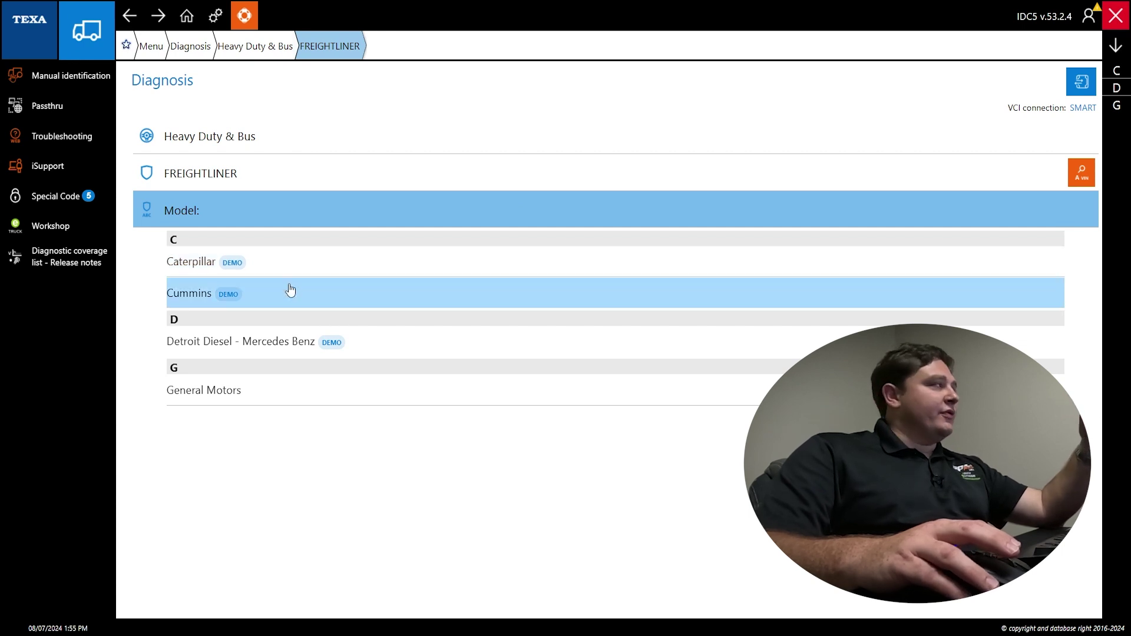
left_click(291, 291)
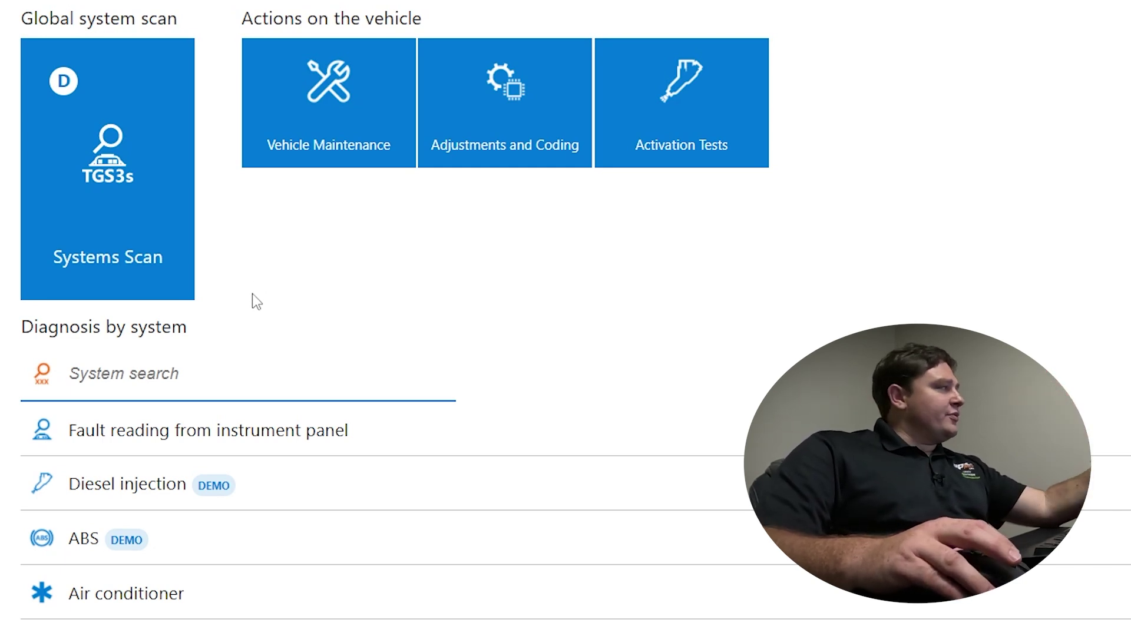
- Scroll through the Freightliner Cummins self-diagnosis system list and back to the top
scroll(253, 300, "down", 2)
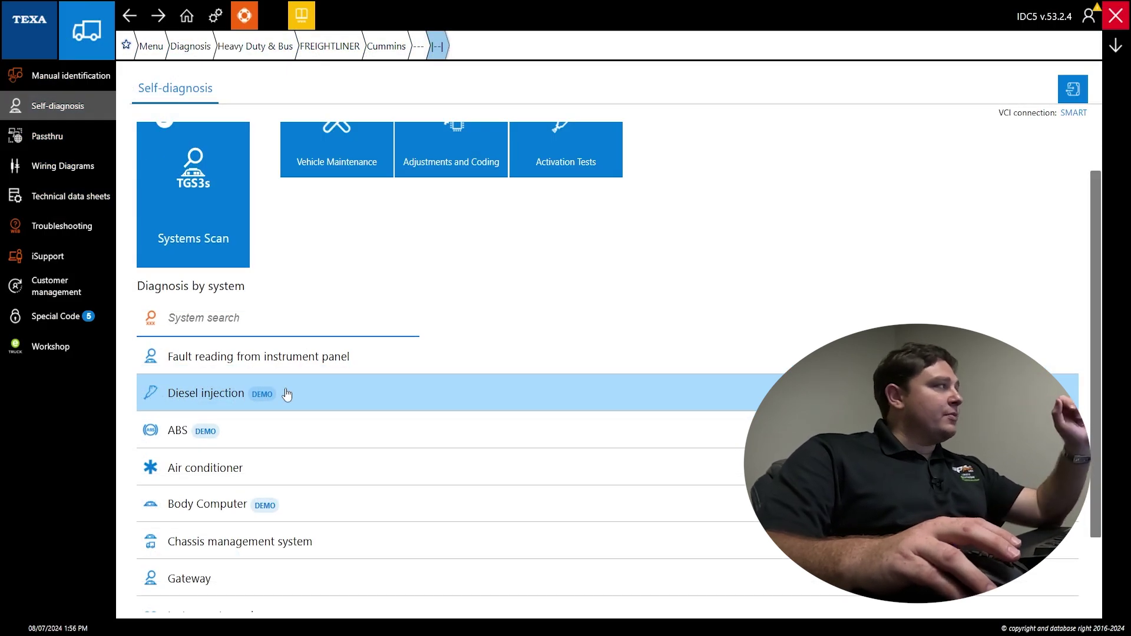
scroll(301, 400, "up", 2)
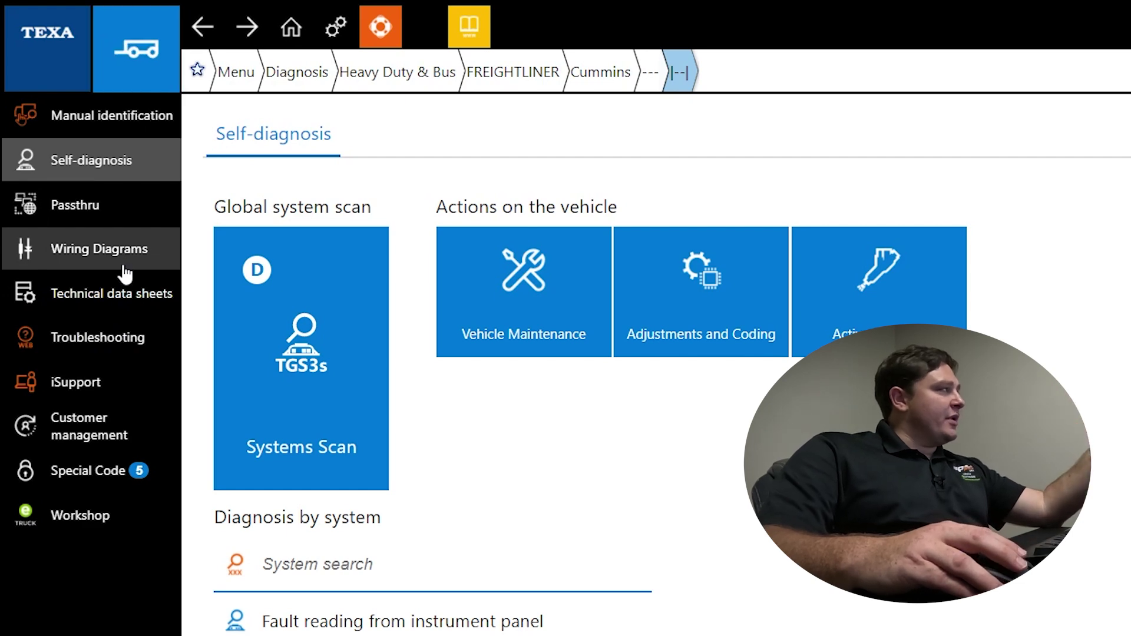
- Load the Diesel injection wiring diagram for Cummins ISX15 CM2350
left_click(90, 255)
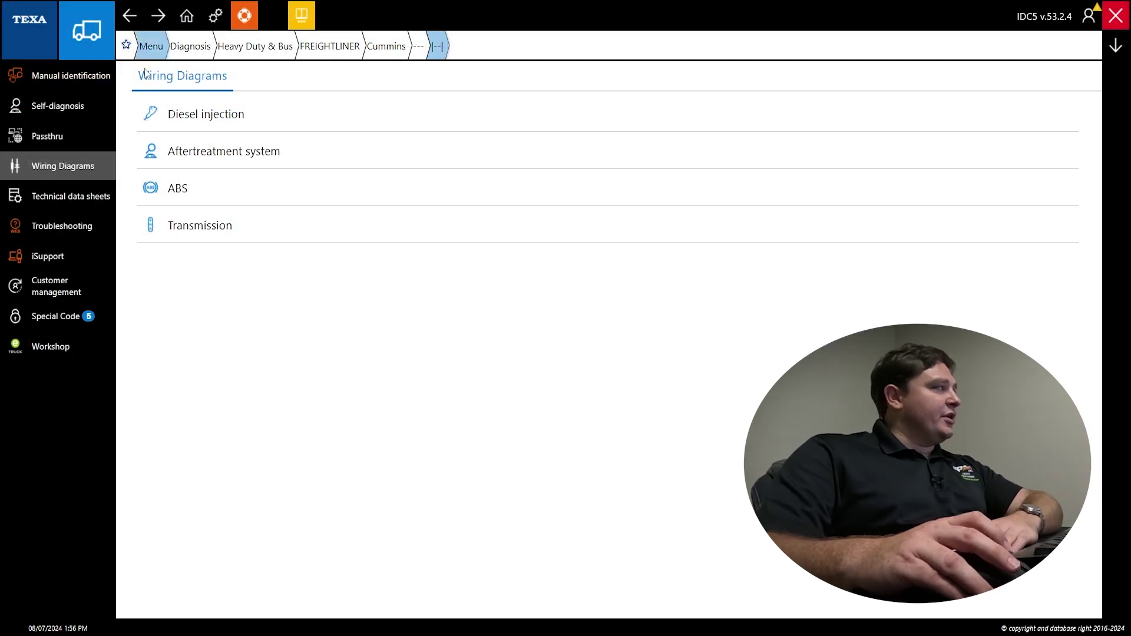
left_click(177, 114)
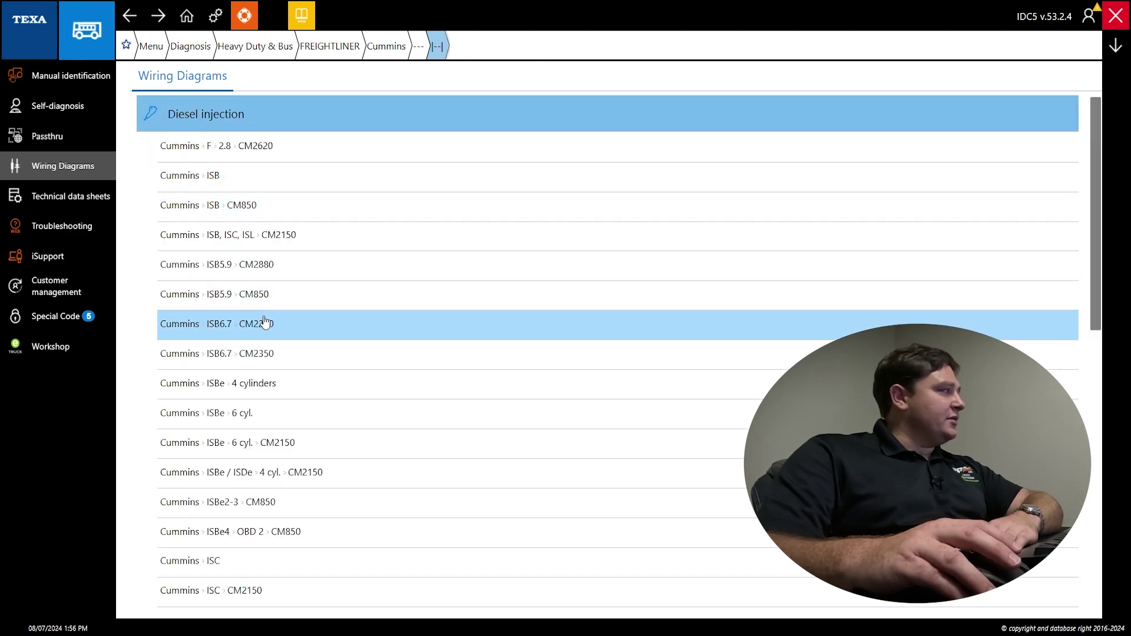
scroll(265, 322, "down", 10)
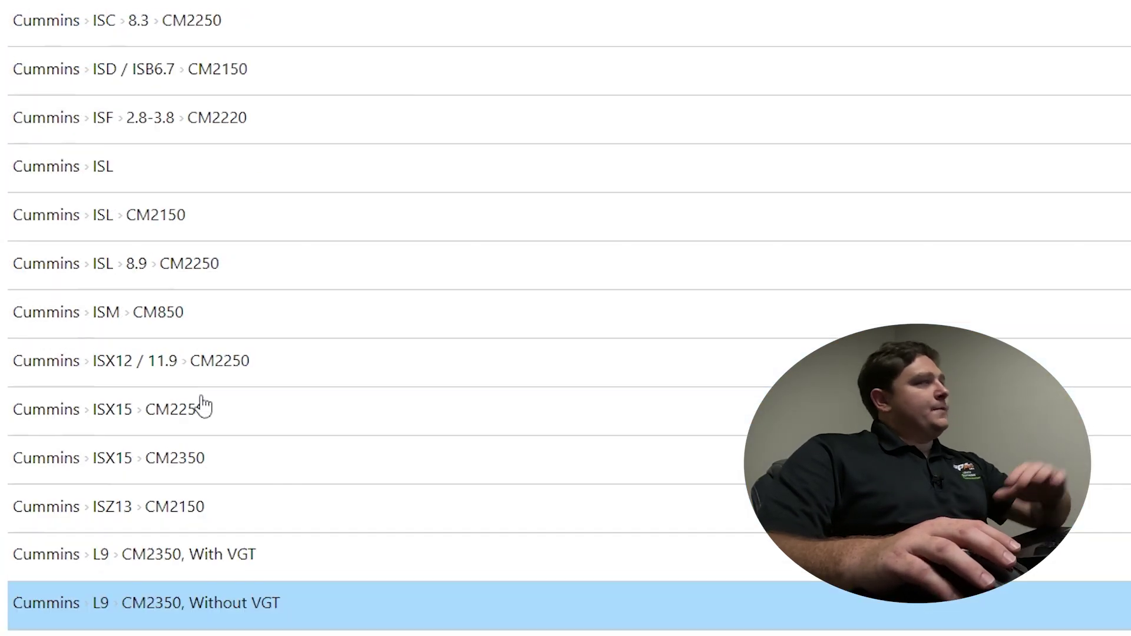
left_click(214, 466)
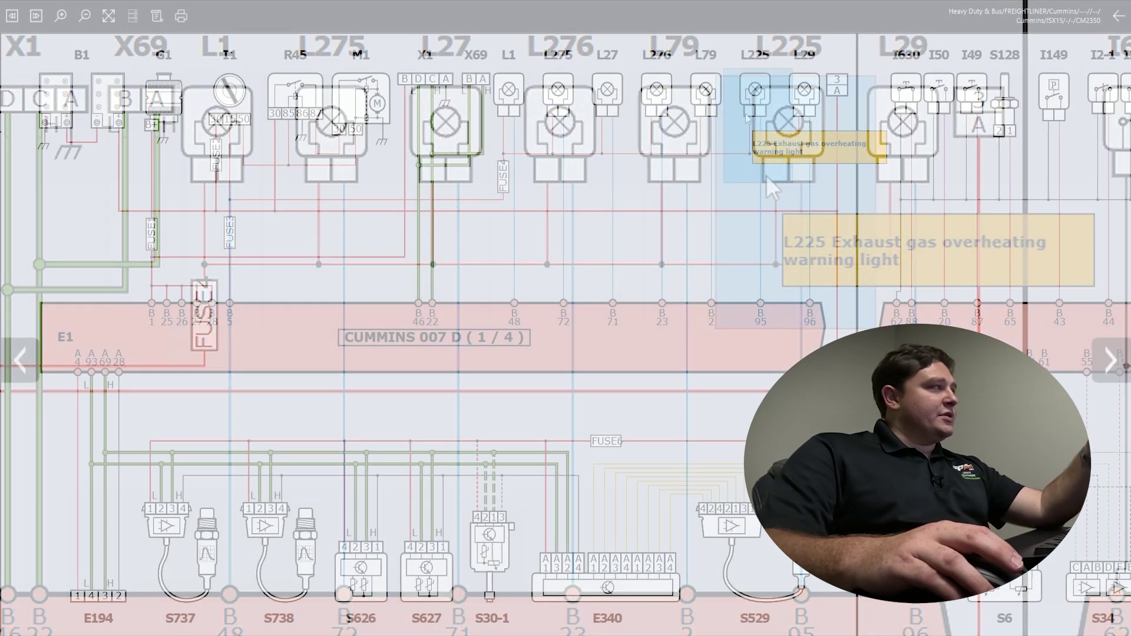
- View the E1 ECU connector pinout after the caution notice, then close the pinout window
left_click(509, 340)
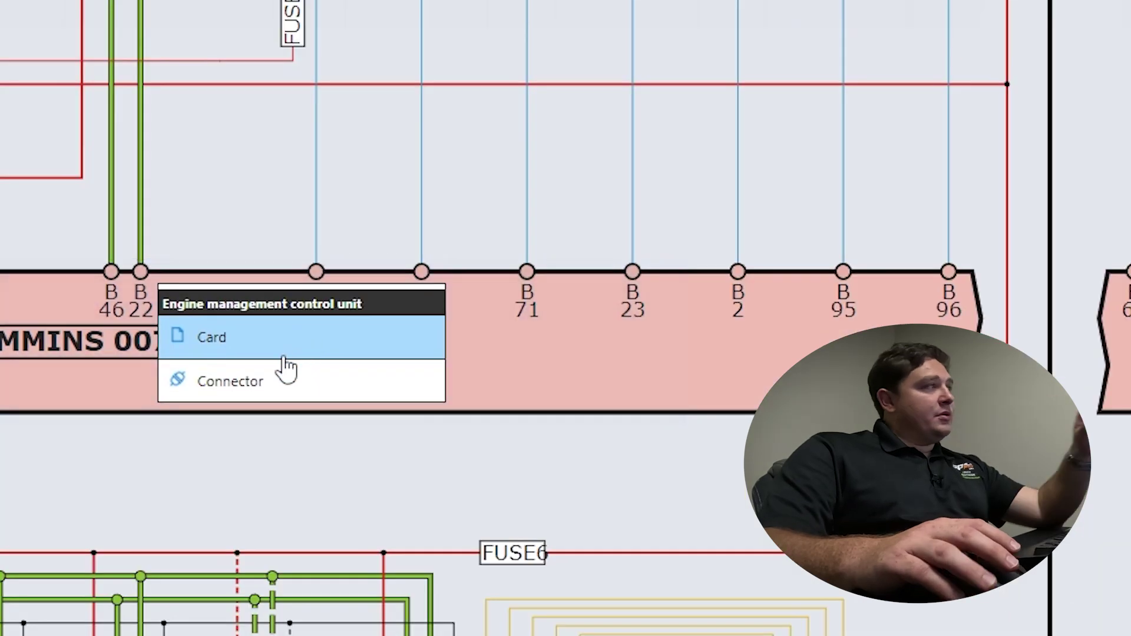
left_click(490, 362)
left_click(525, 534)
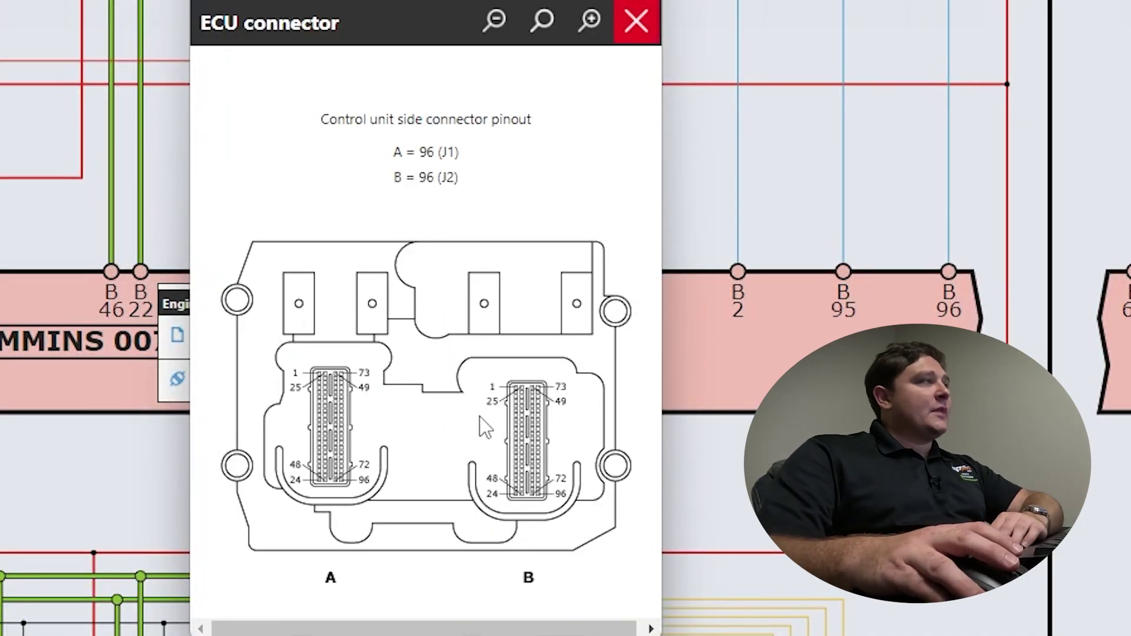
left_click(636, 22)
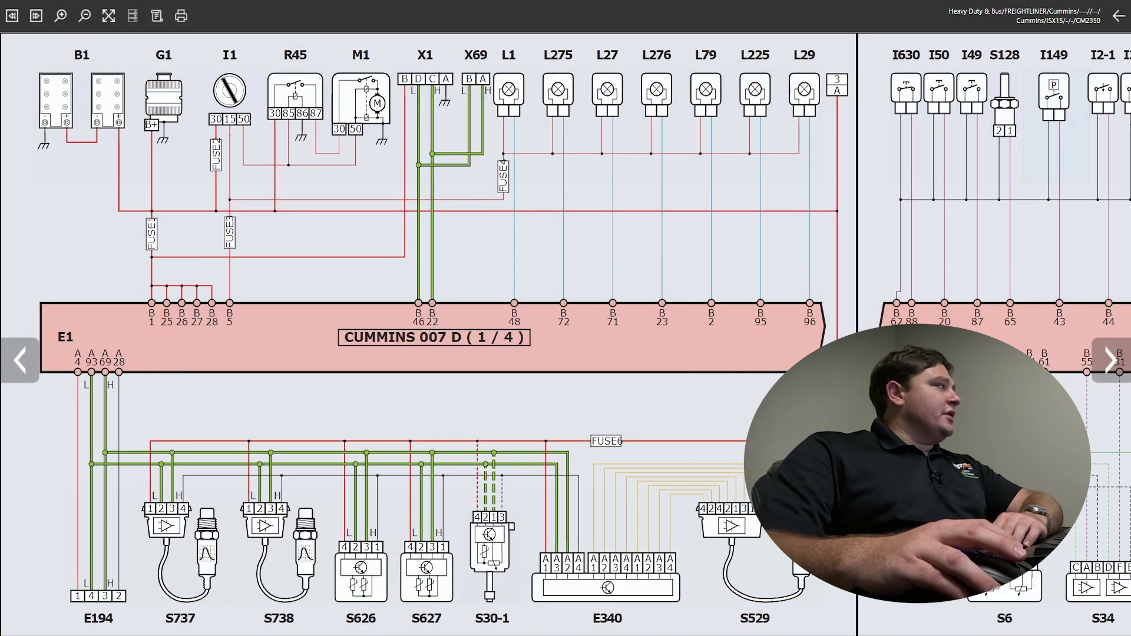
- Leave the diagram, reselect Heavy Duty & Bus › FREIGHTLINER › Cummins, and start a Standard-diagnosis Systems Scan
left_click(1121, 16)
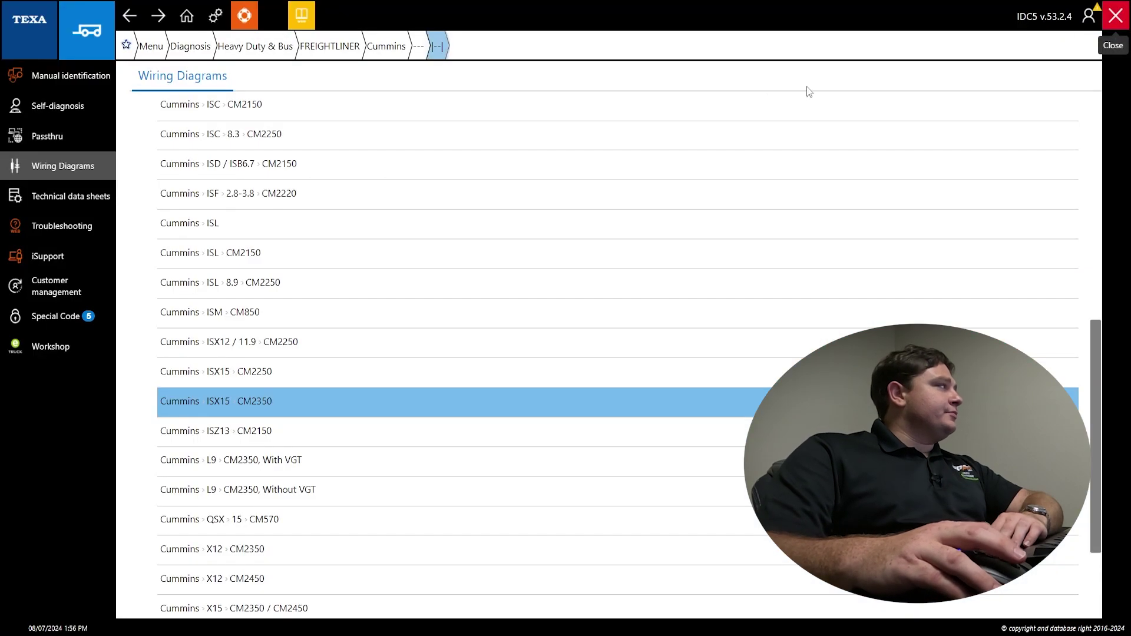
left_click(189, 46)
left_click(224, 171)
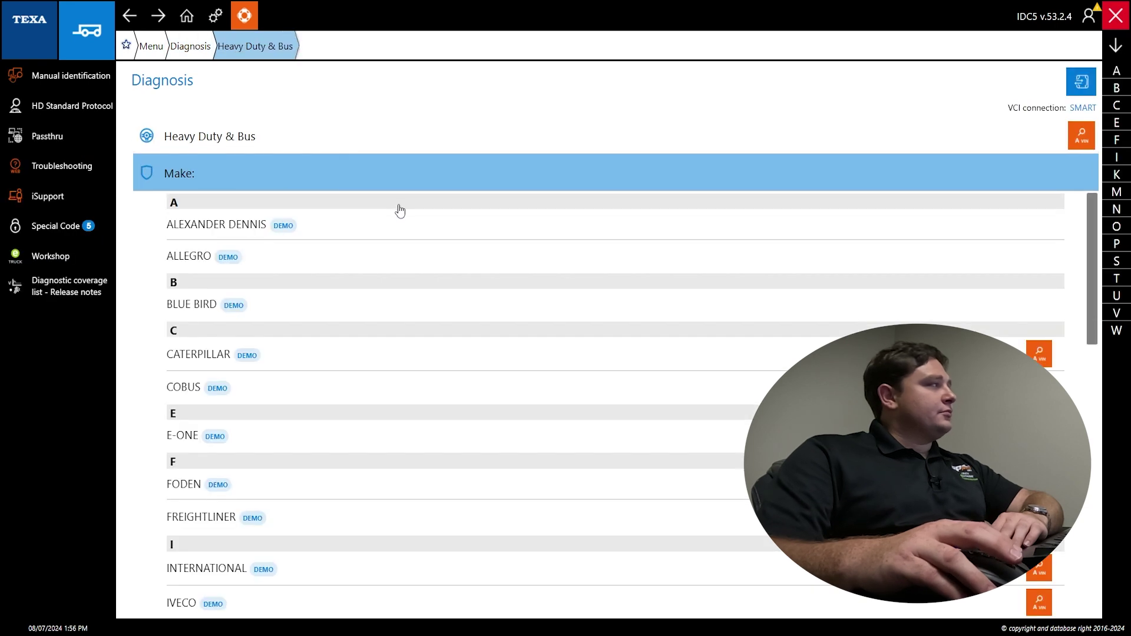
left_click(227, 520)
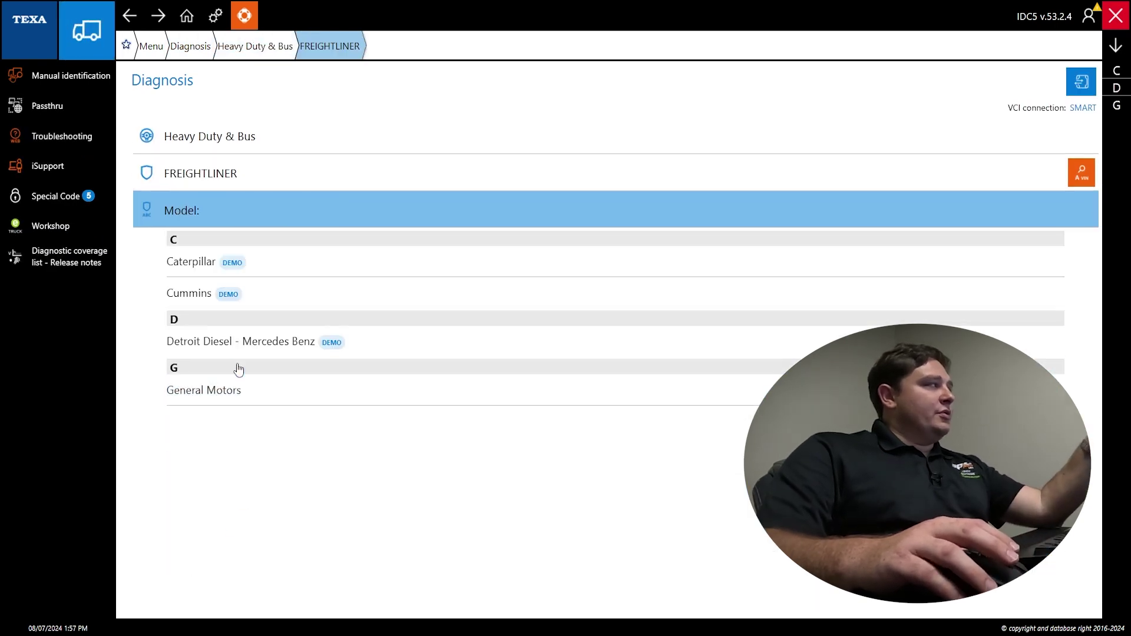
left_click(226, 303)
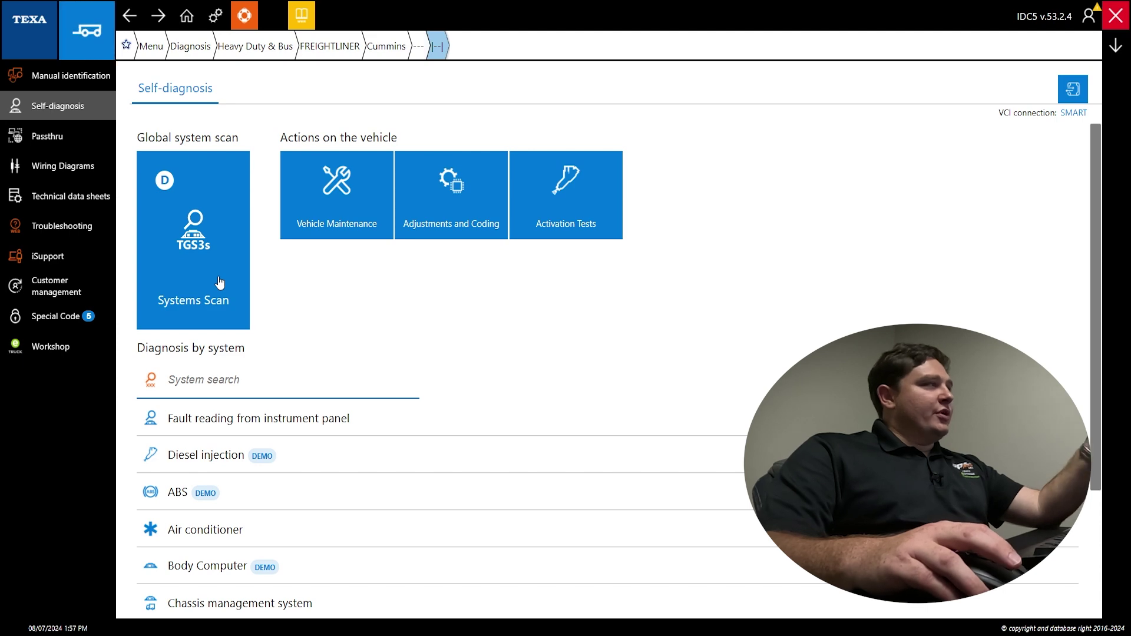
left_click(202, 252)
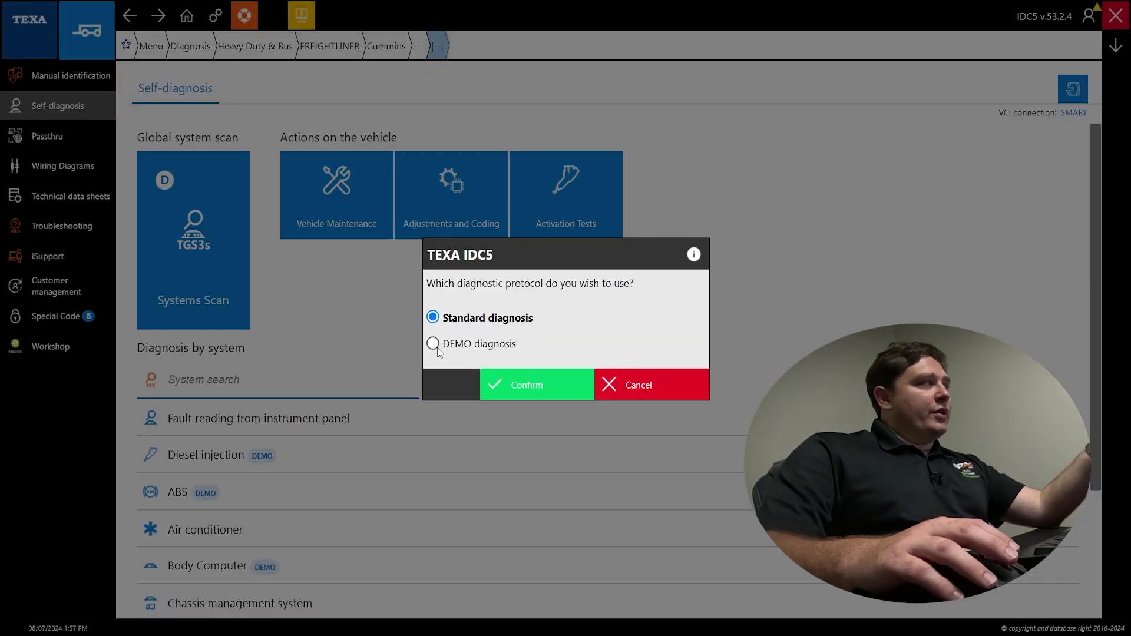
left_click(495, 386)
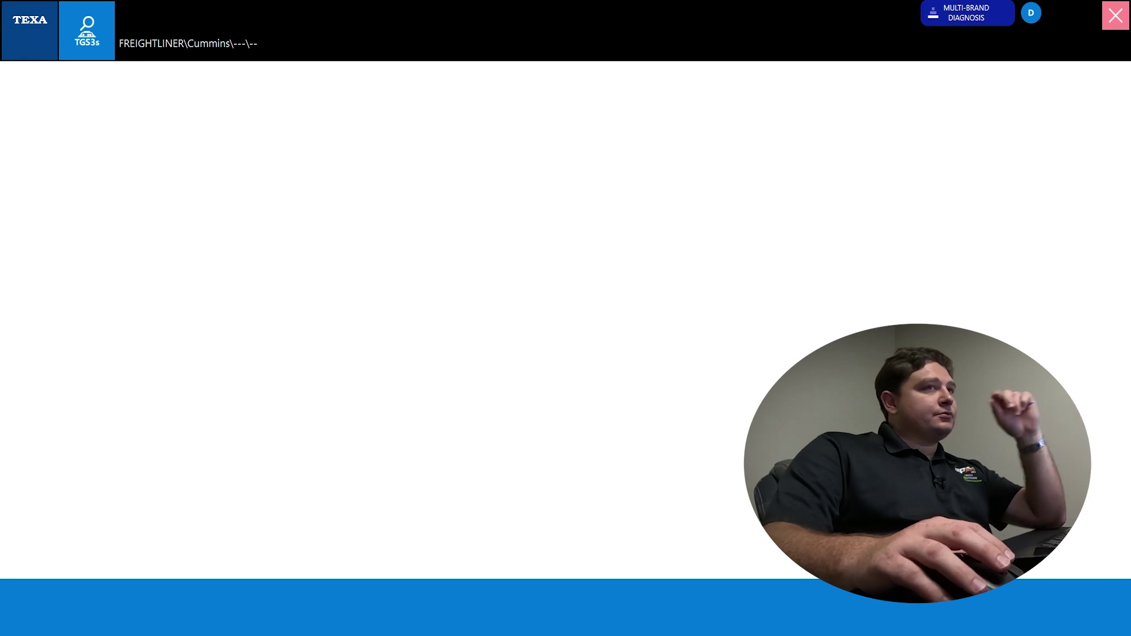
- Accept the Attention notice so the Quick Scan checks every Freightliner system
left_click(695, 382)
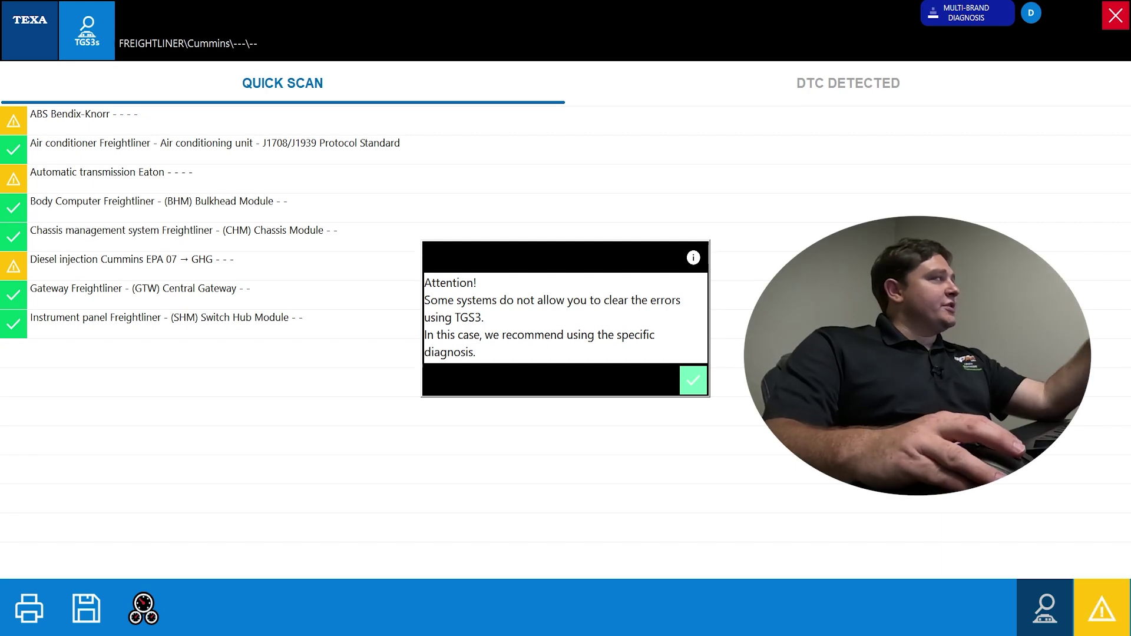
- Dismiss the error-clearing notice and acknowledge the Diesel injection Cummins ECU recognised-with-errors message
left_click(693, 379)
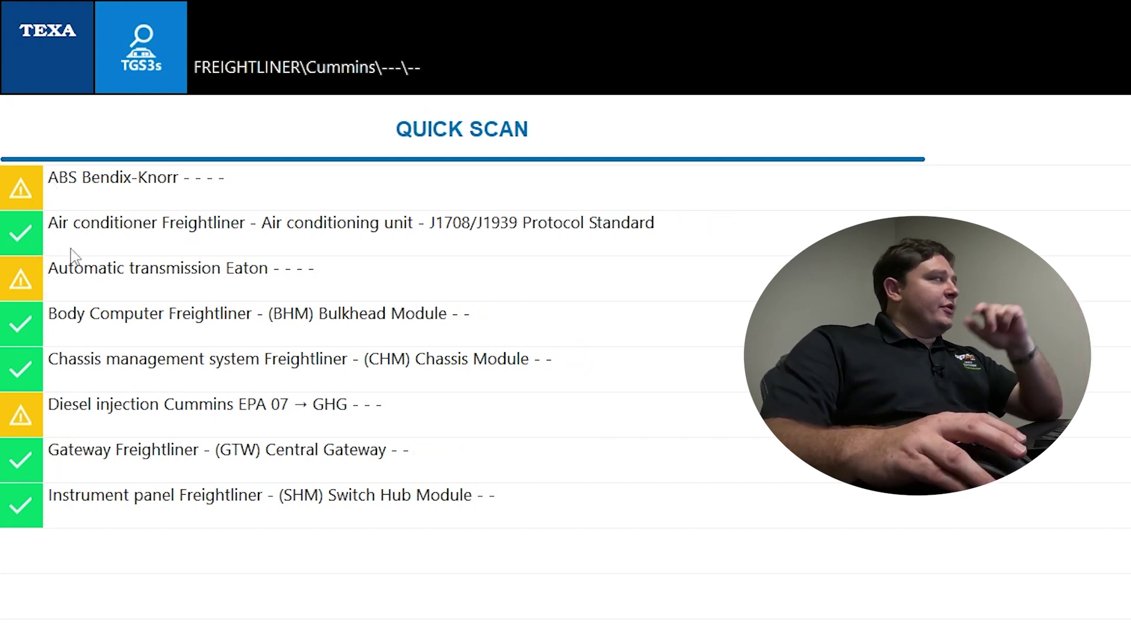
left_click(86, 424)
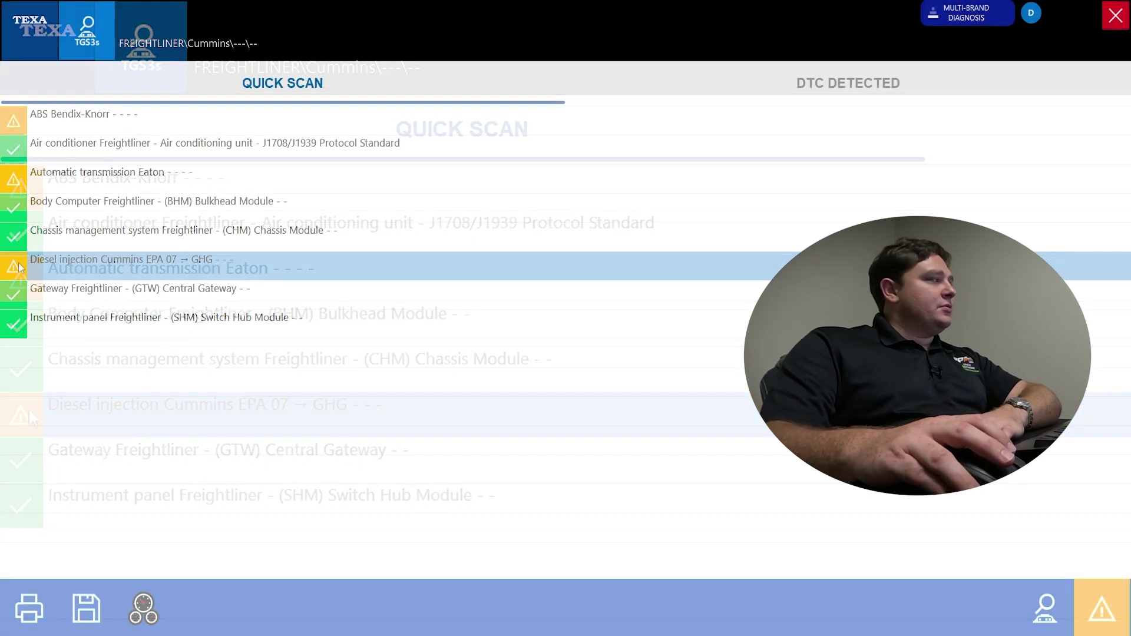
left_click(18, 264)
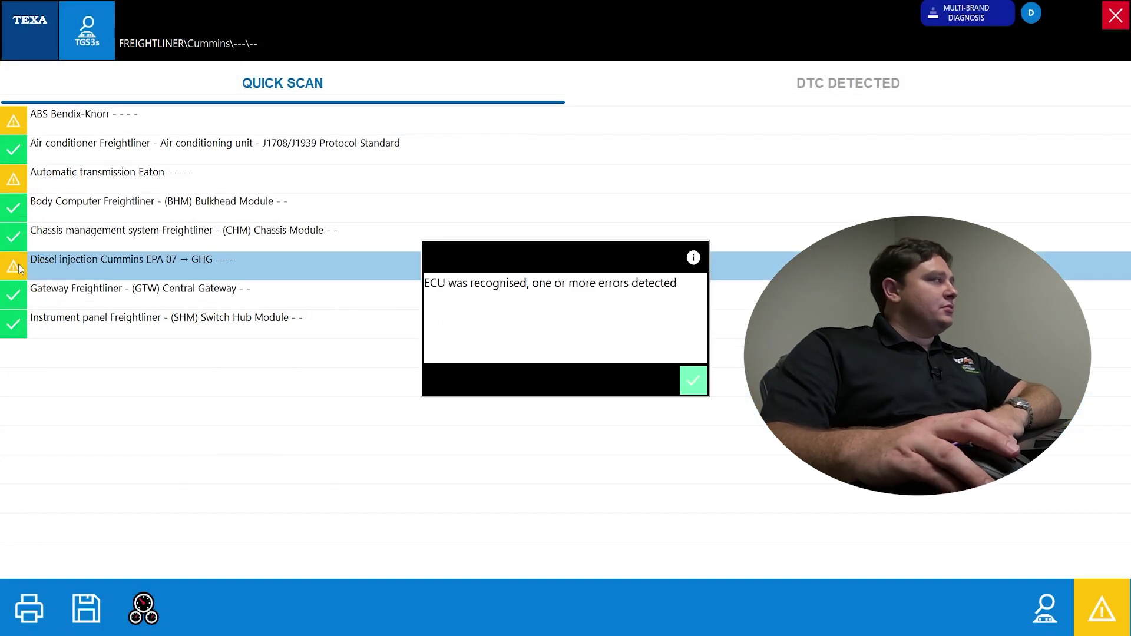
left_click(701, 390)
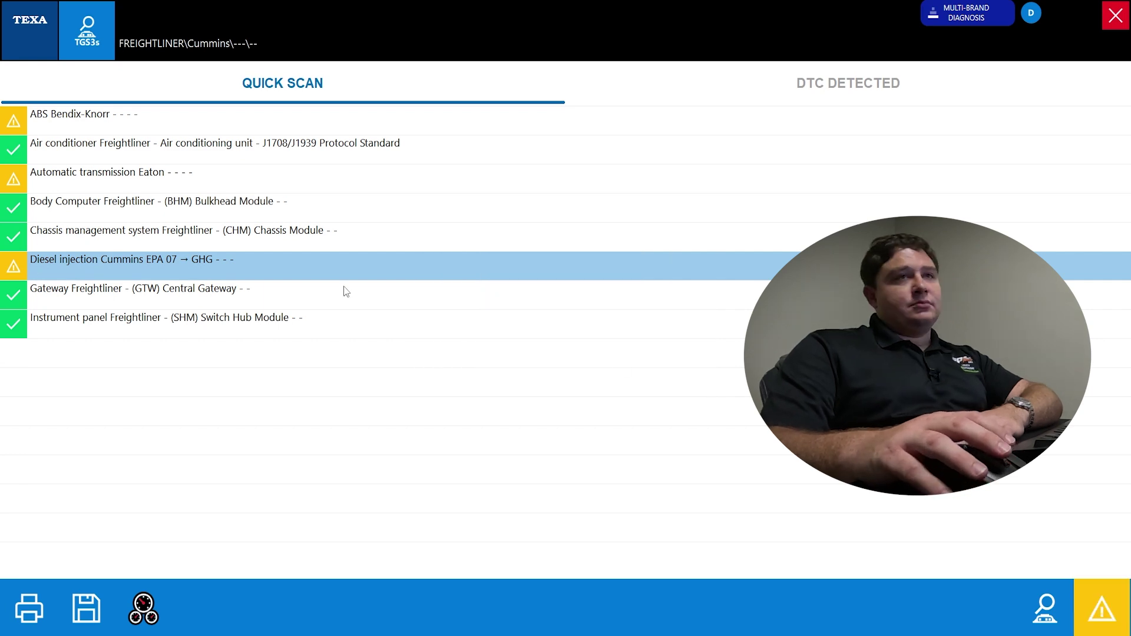
- Open the Diesel injection Cummins ECU with ignition on, showing faults 132, 5715, 195 and 249
left_click(270, 259)
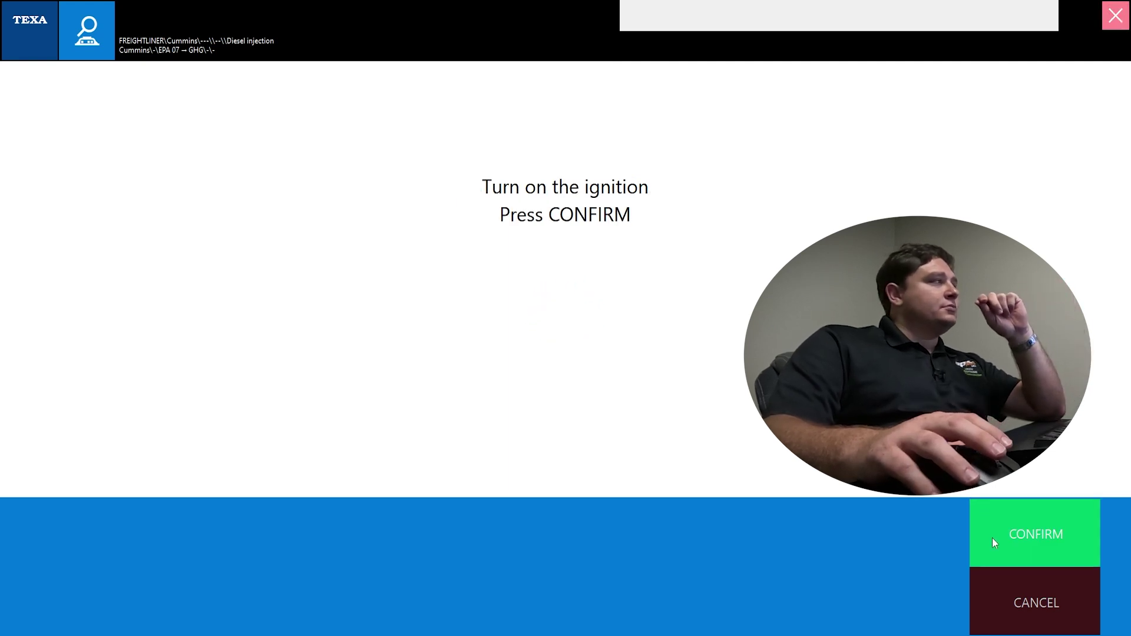
left_click(1009, 537)
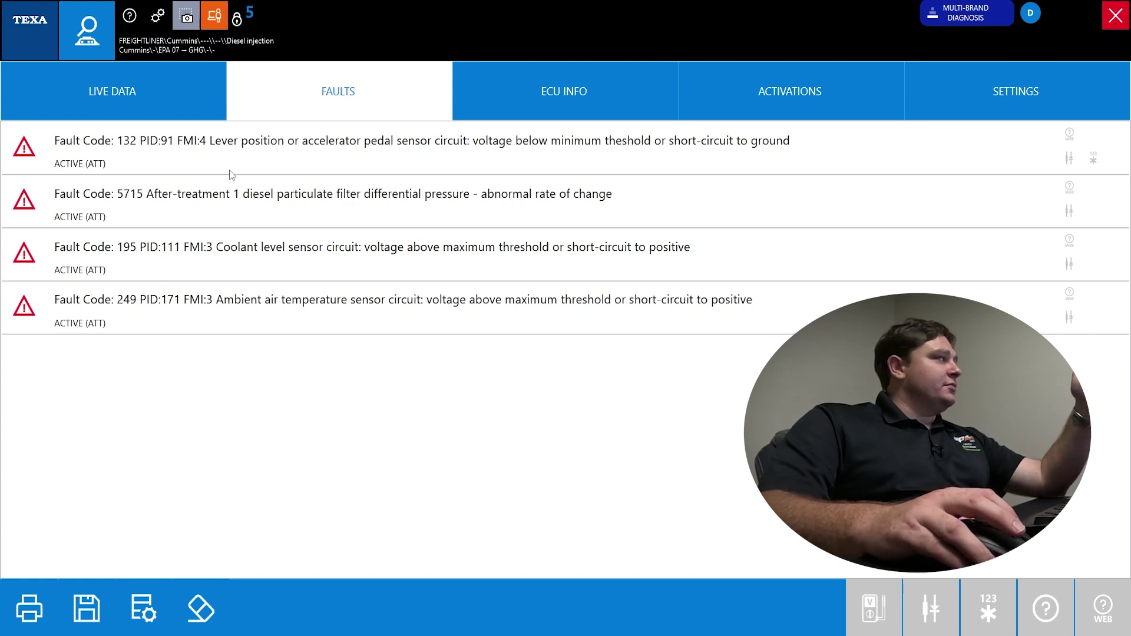
left_click(47, 162)
left_click(71, 206)
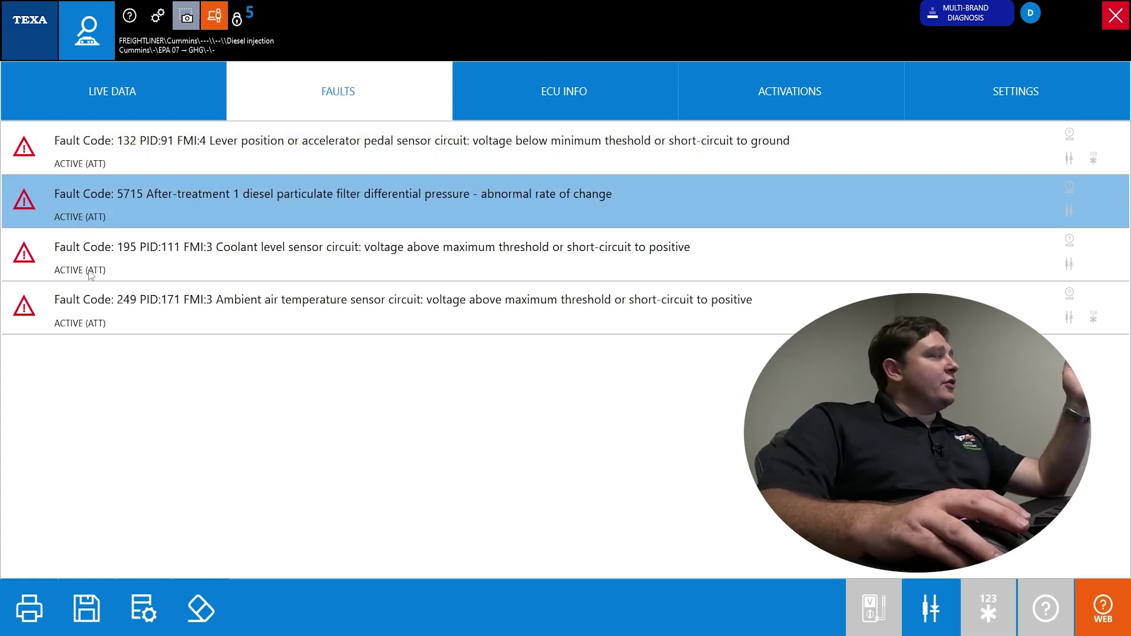
left_click(91, 275)
left_click(89, 324)
left_click(67, 170)
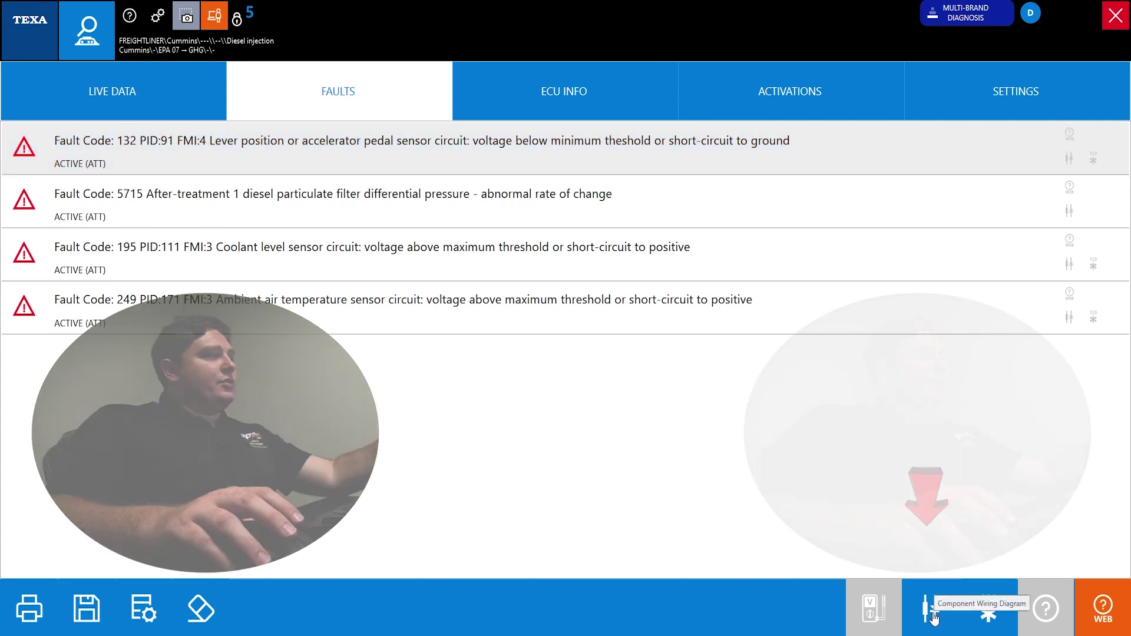
left_click(934, 615)
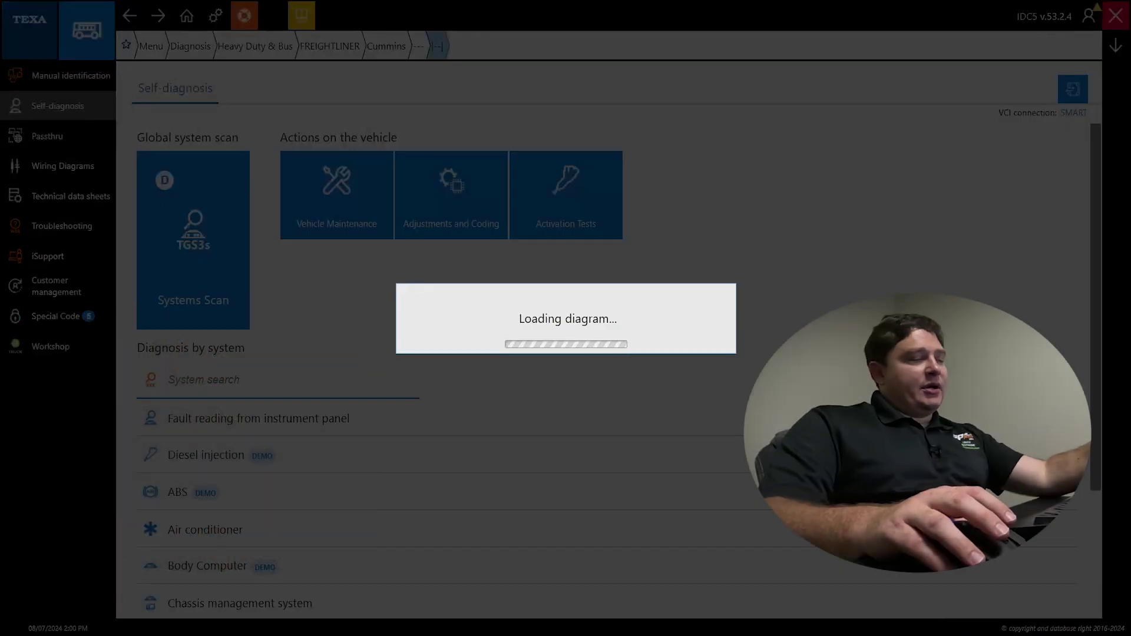
key("Right")
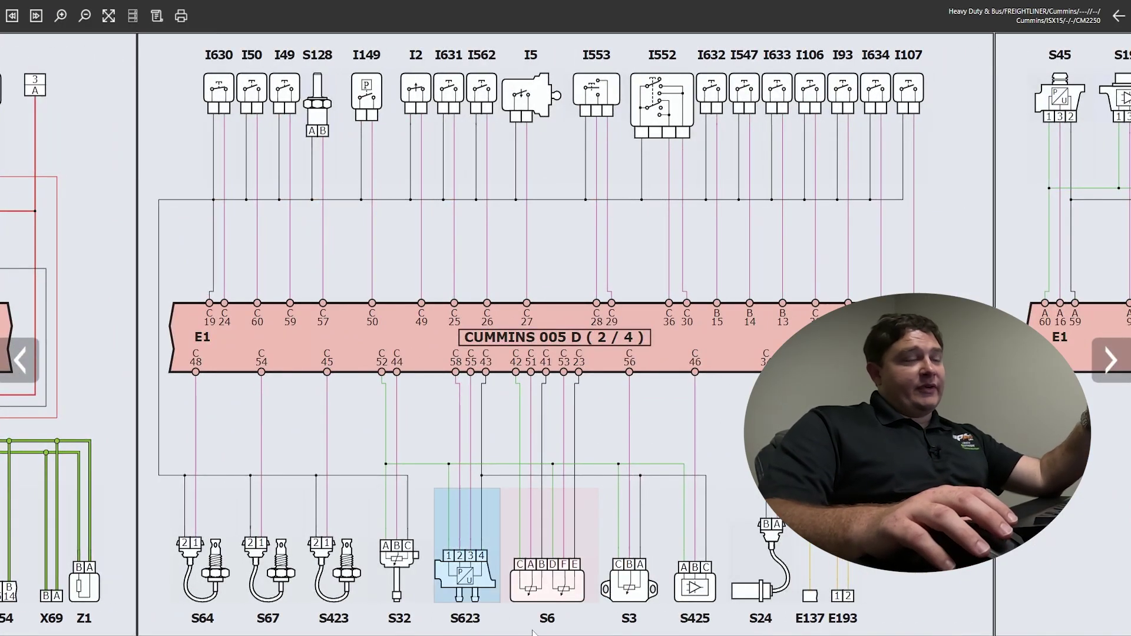
left_click(543, 591)
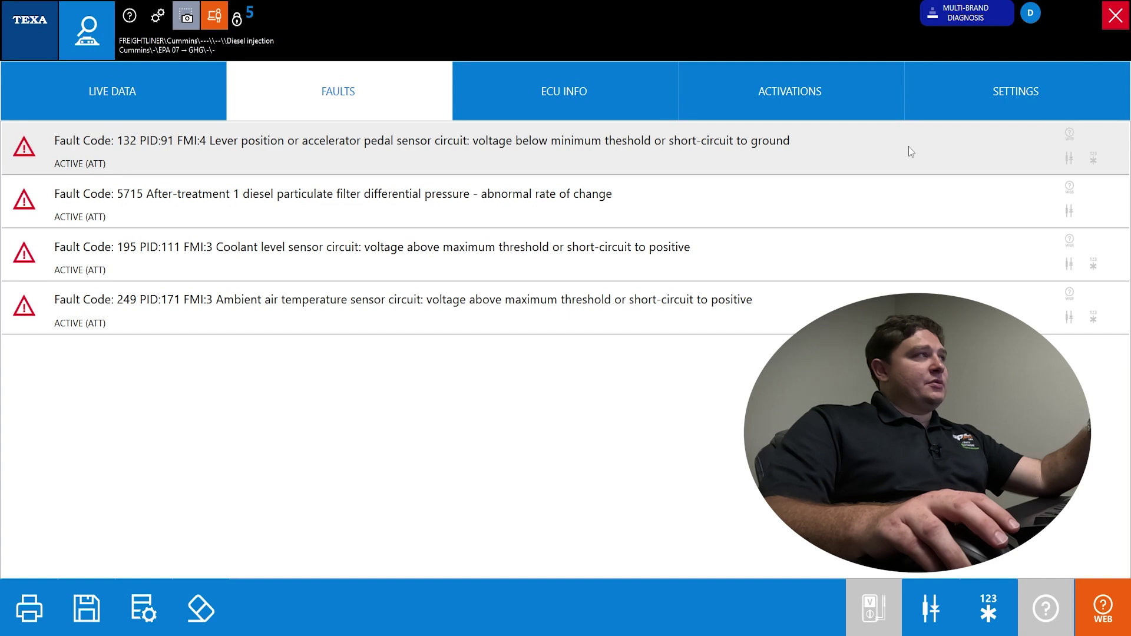
left_click(909, 146)
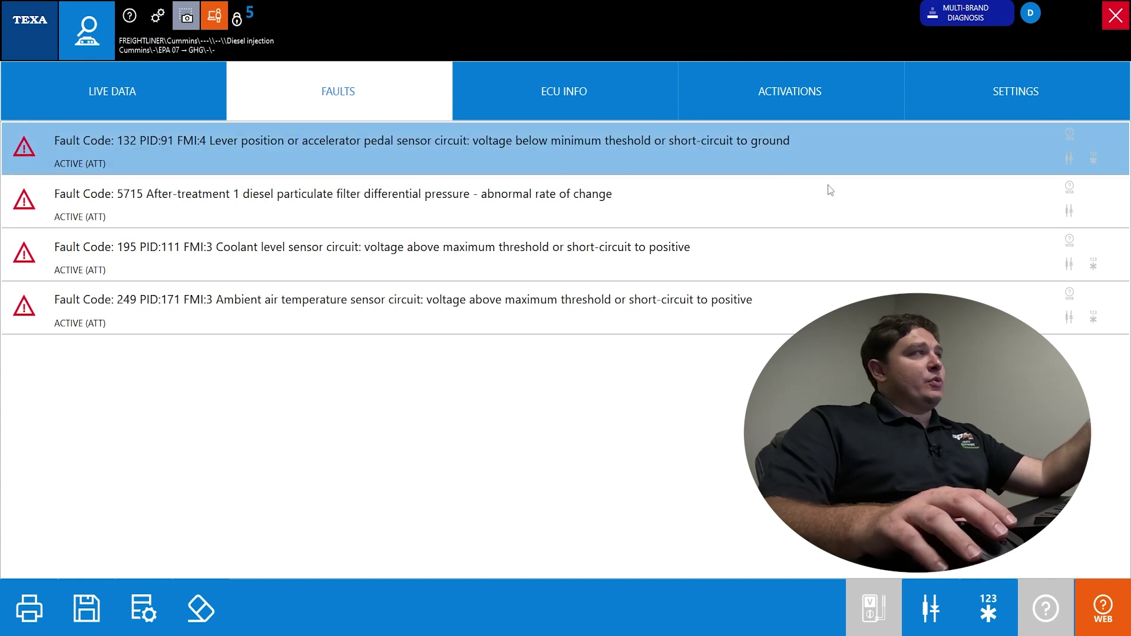
left_click(989, 609)
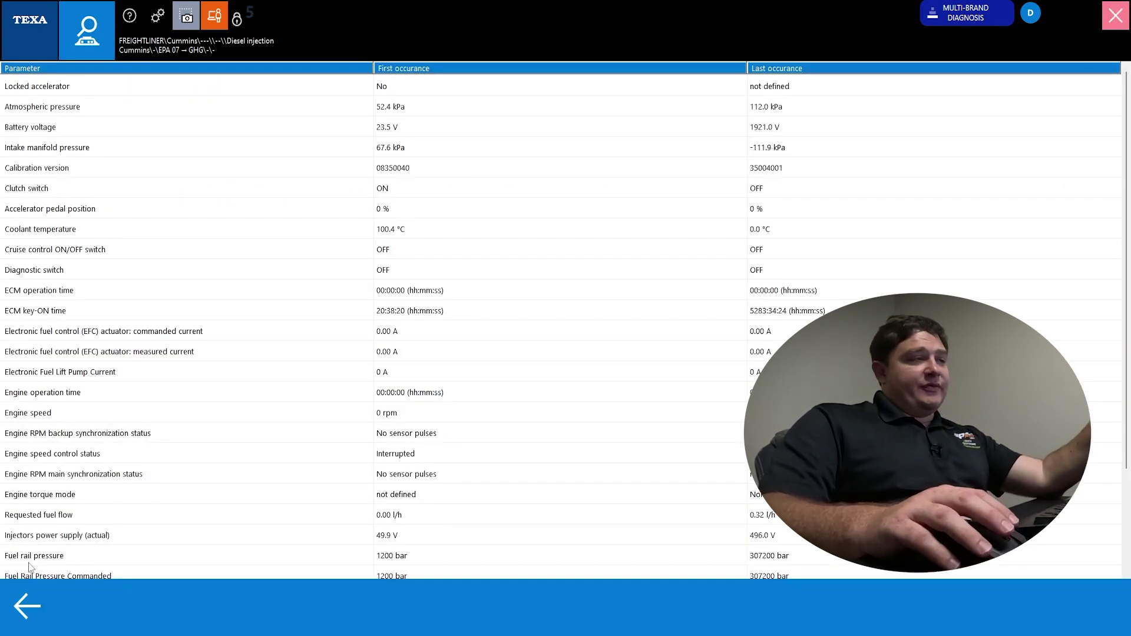
left_click(26, 606)
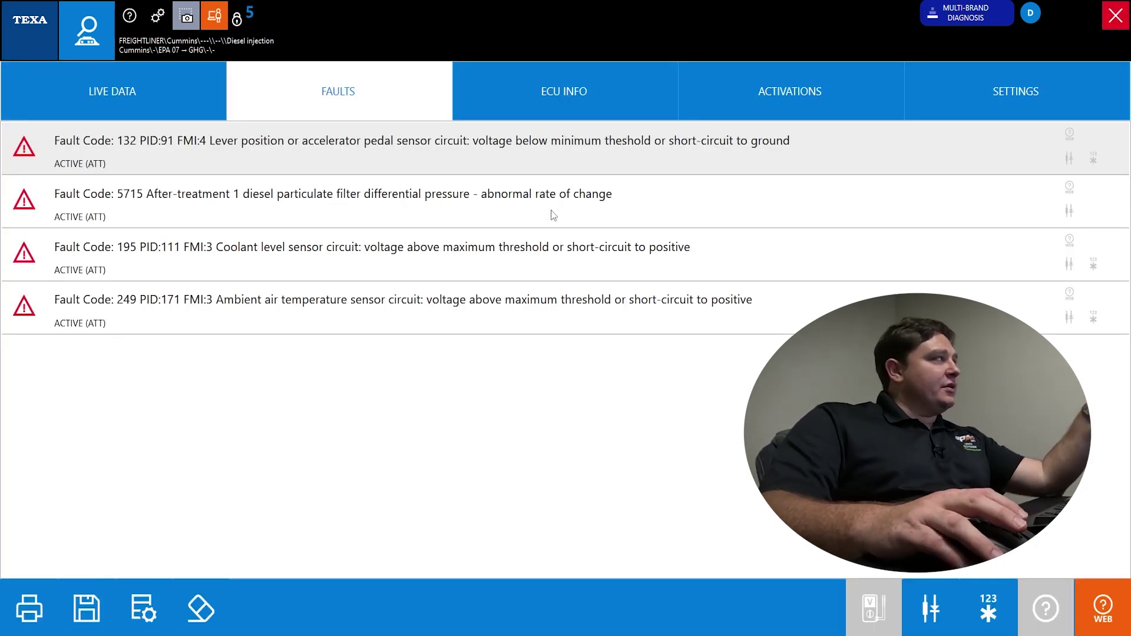
left_click(170, 104)
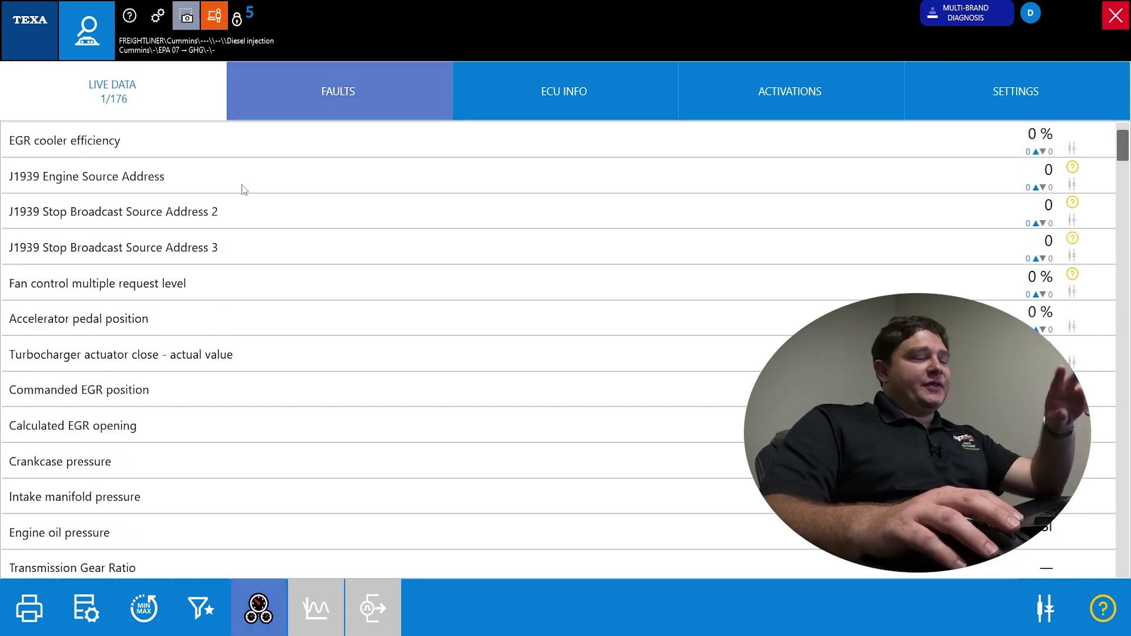
- Scroll the streaming Cummins live data list down and back up to review readings such as Engine load
scroll(247, 214, "down", 3)
scroll(272, 253, "up", 4)
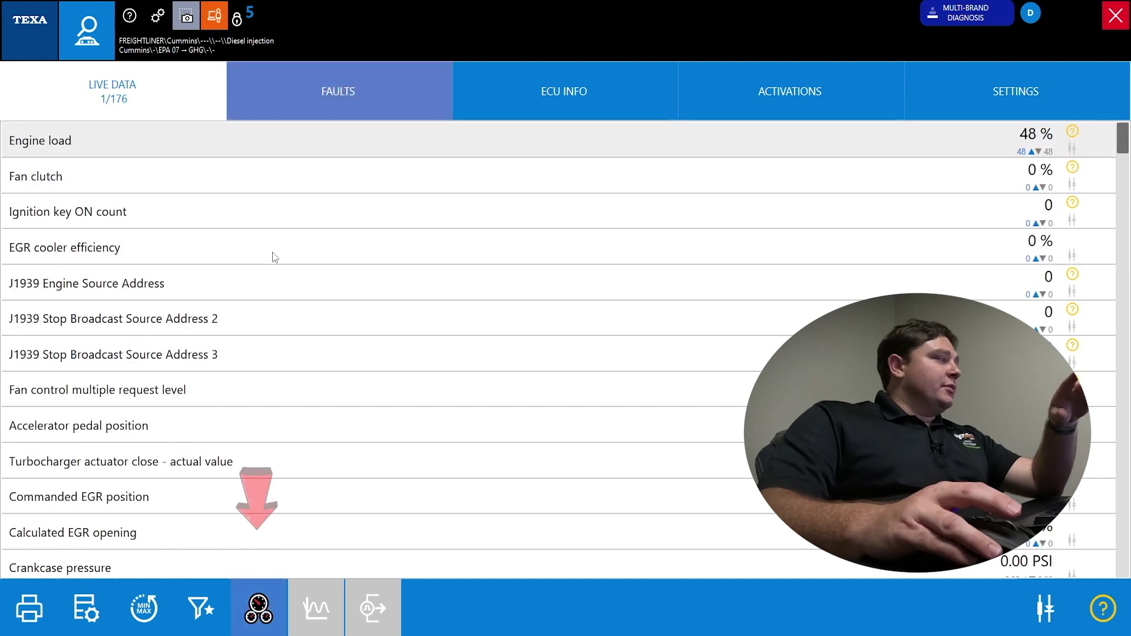
left_click(259, 610)
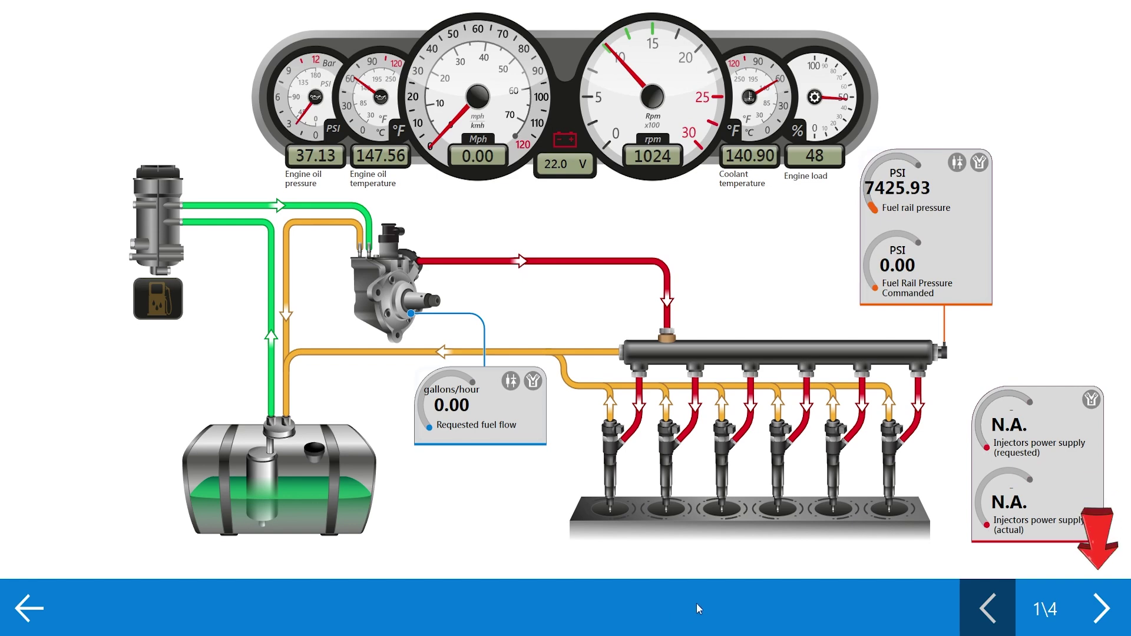
left_click(1102, 610)
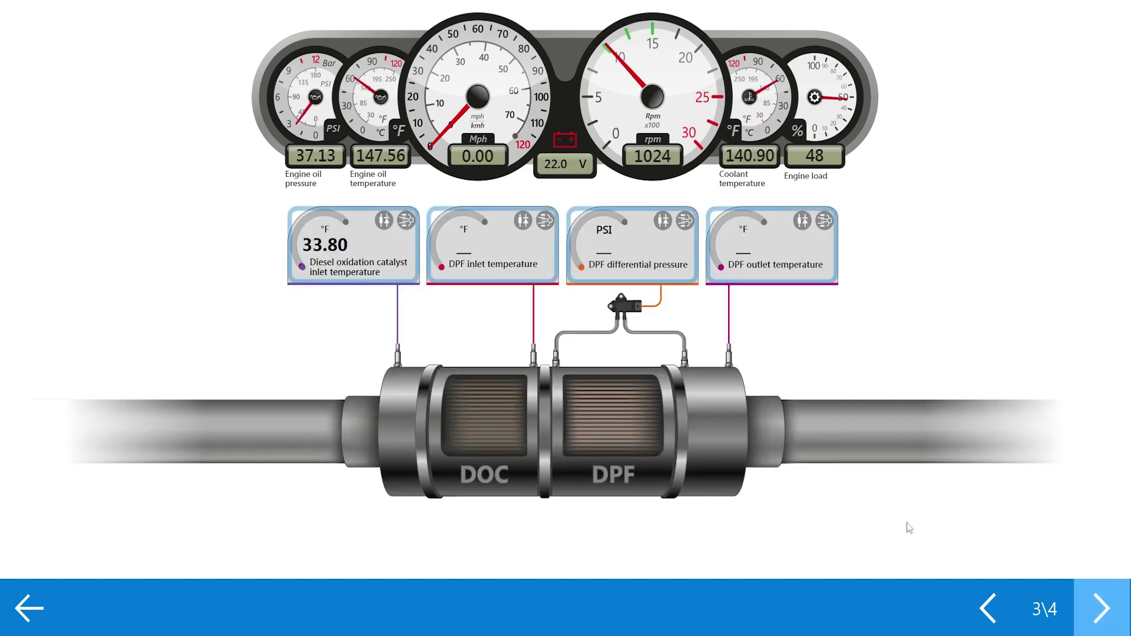
left_click(1090, 601)
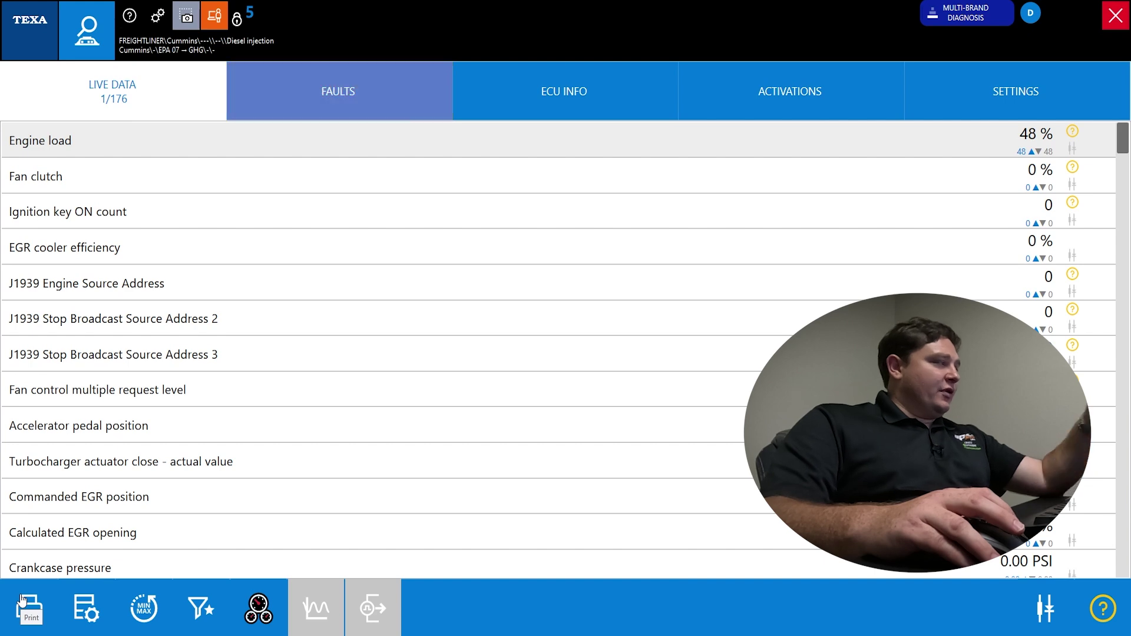
left_click(197, 621)
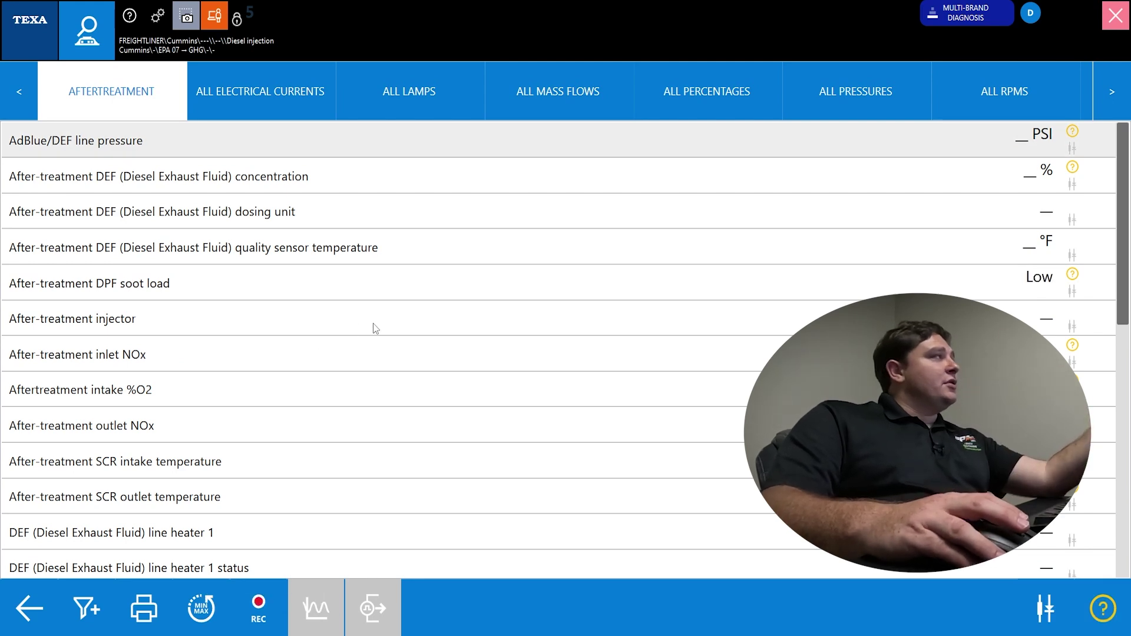
- Step through the ALL ELECTRICAL CURRENTS, ALL LAMPS, ALL MASS FLOWS and ALL PERCENTAGES groups to ALL PRESSURES
left_click(276, 112)
left_click(409, 106)
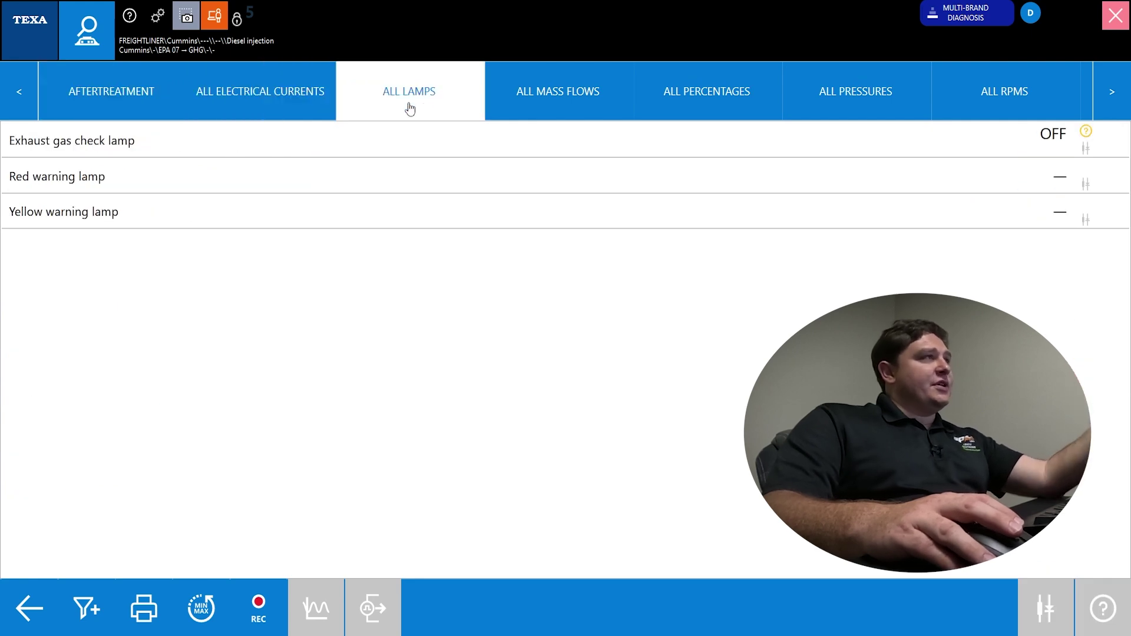
left_click(510, 103)
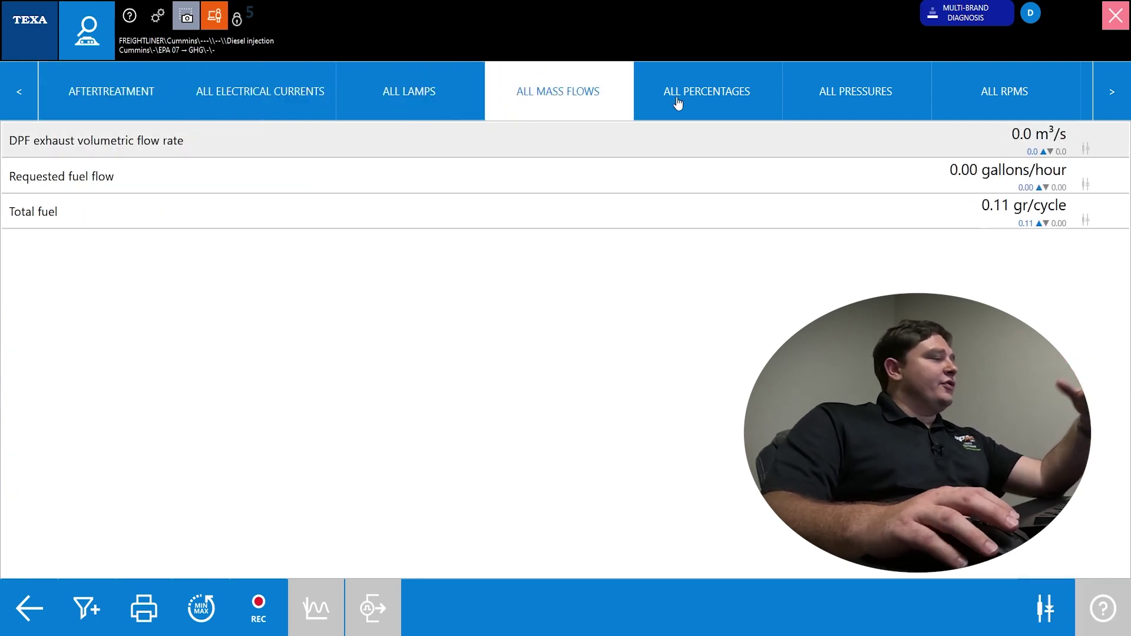
left_click(741, 109)
left_click(833, 97)
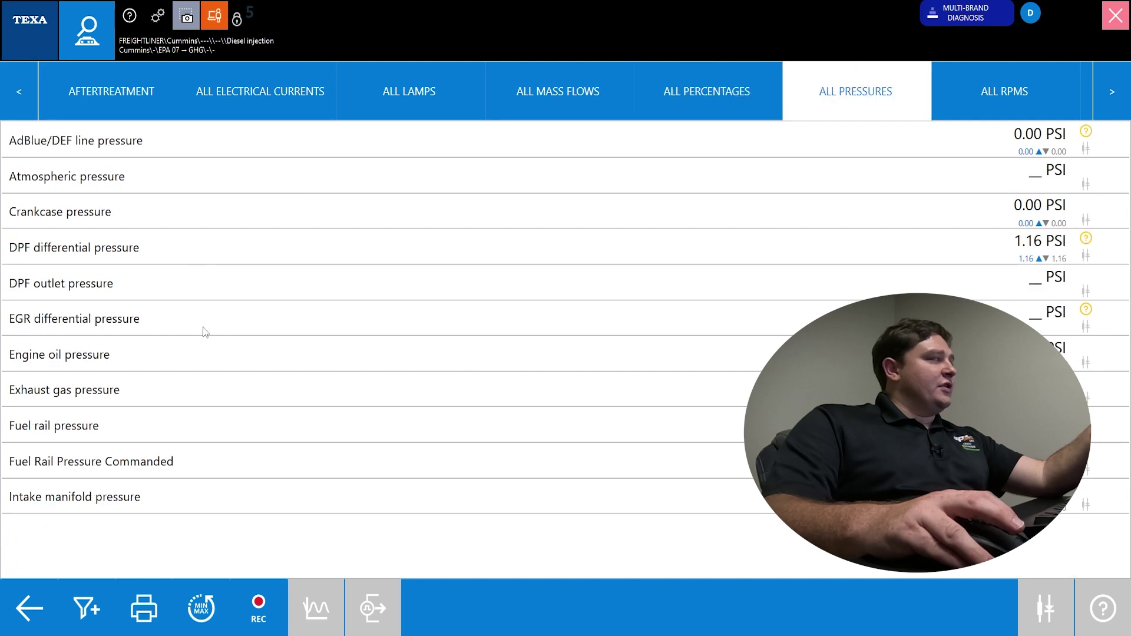
- Start a new custom group and tick the five accelerator pedal position and supply voltage parameters
left_click(80, 616)
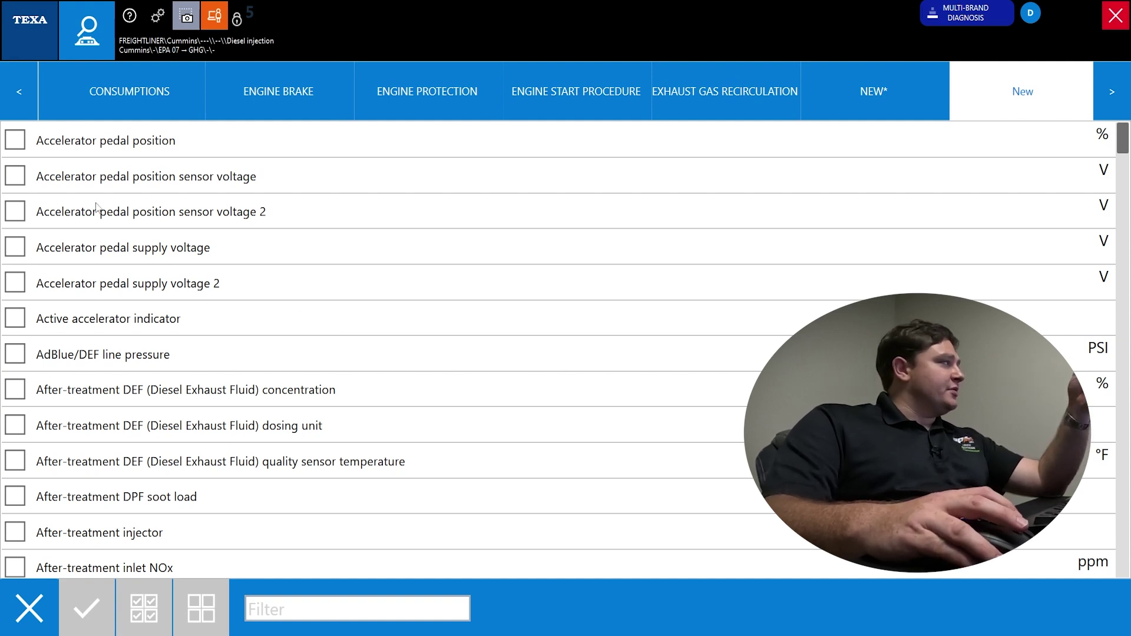
left_click(15, 141)
left_click(15, 176)
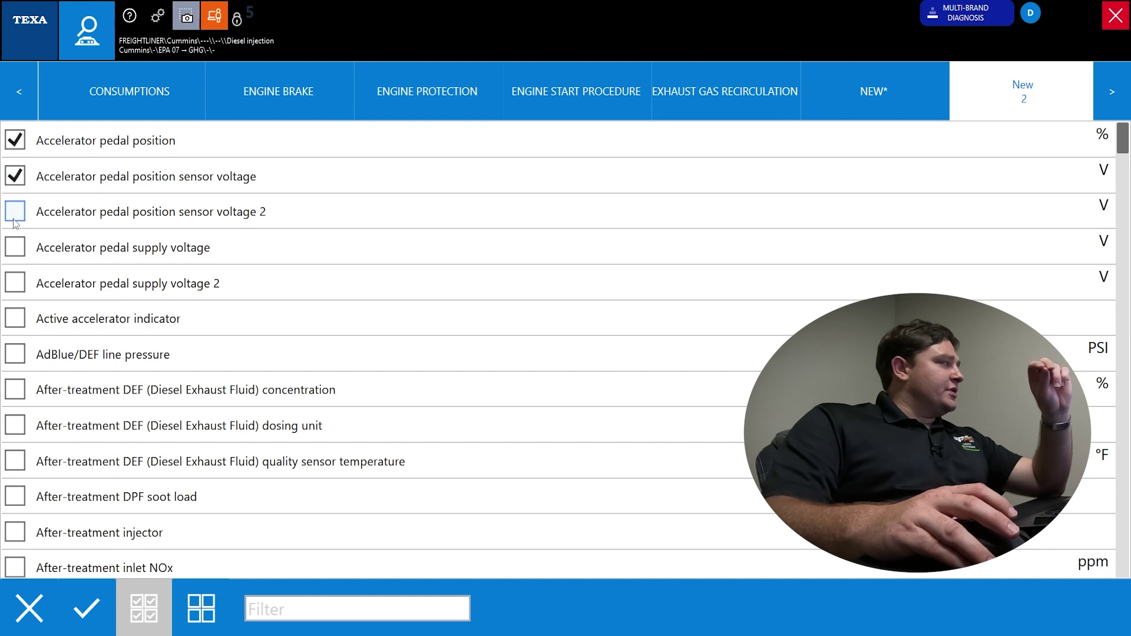
left_click(14, 219)
left_click(15, 247)
left_click(15, 283)
- Add Coolant level, Coolant temperature and its sensor voltage, then save the group to show live values
scroll(132, 493, "down", 3)
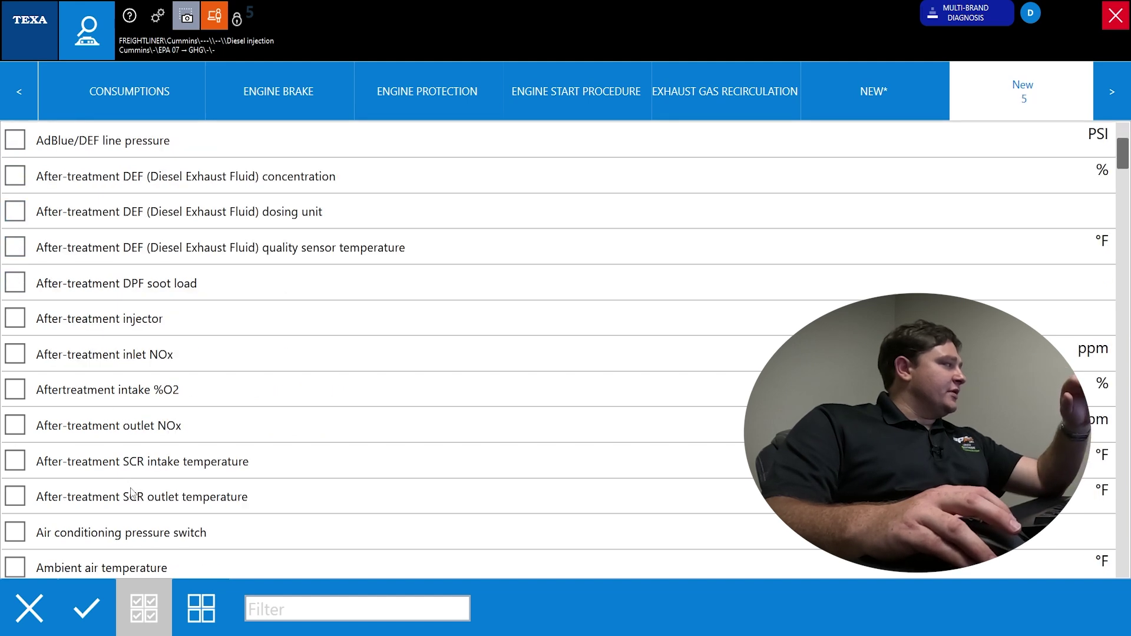
scroll(132, 494, "down", 6)
left_click(15, 532)
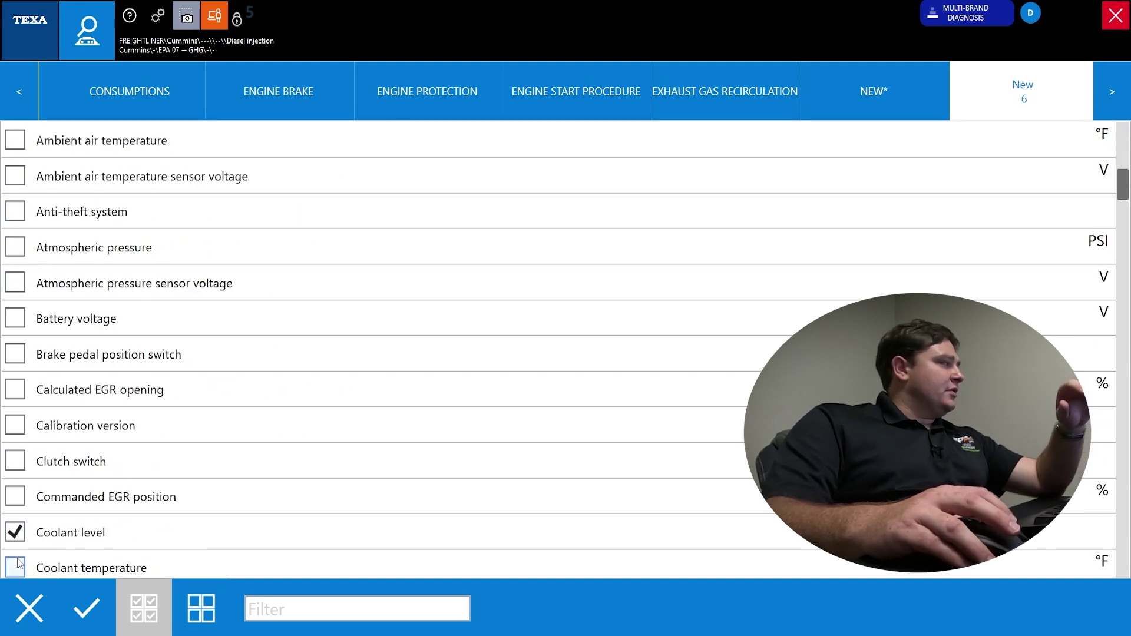
left_click(14, 567)
left_click(16, 569)
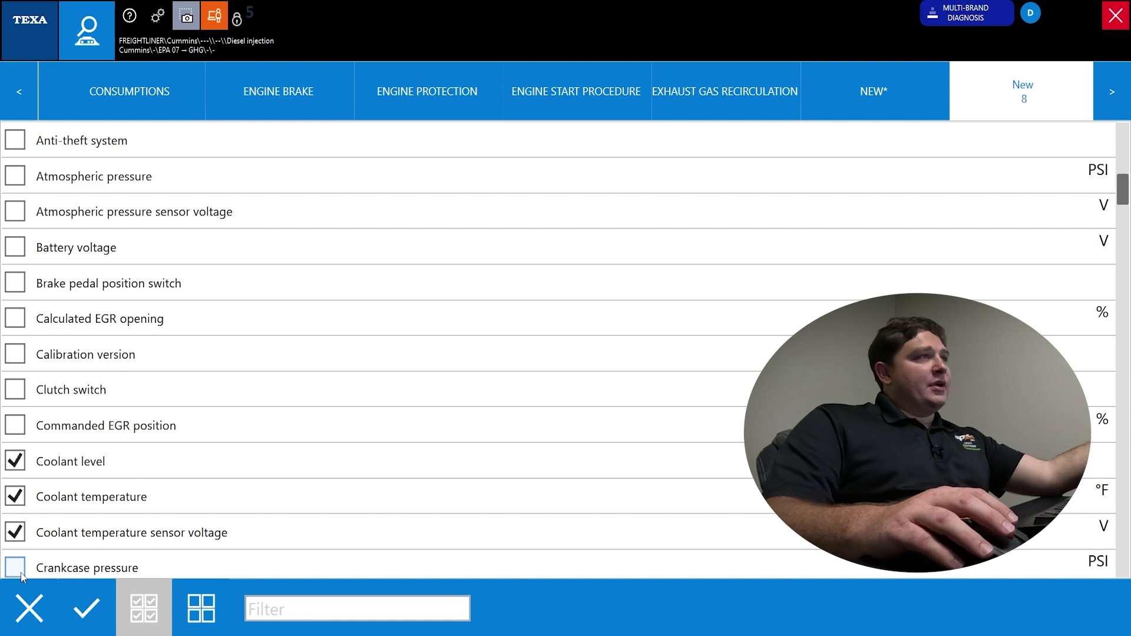
left_click(75, 606)
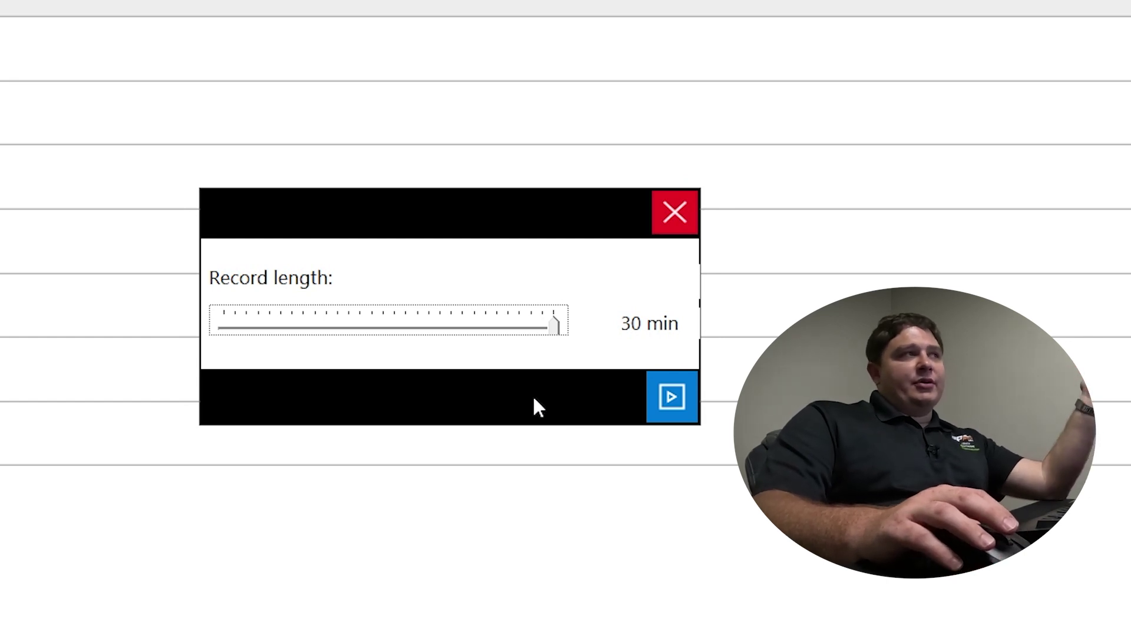
- Skip recording, return to the live data list, select Engine load, then show the ECU identification page
left_click(672, 398)
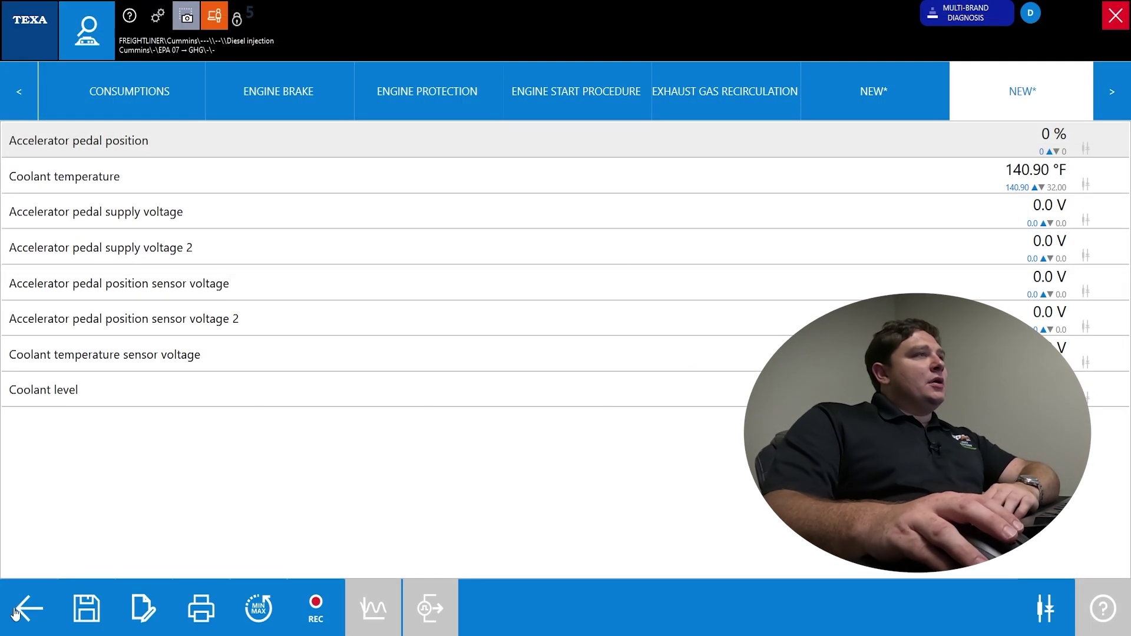
left_click(20, 614)
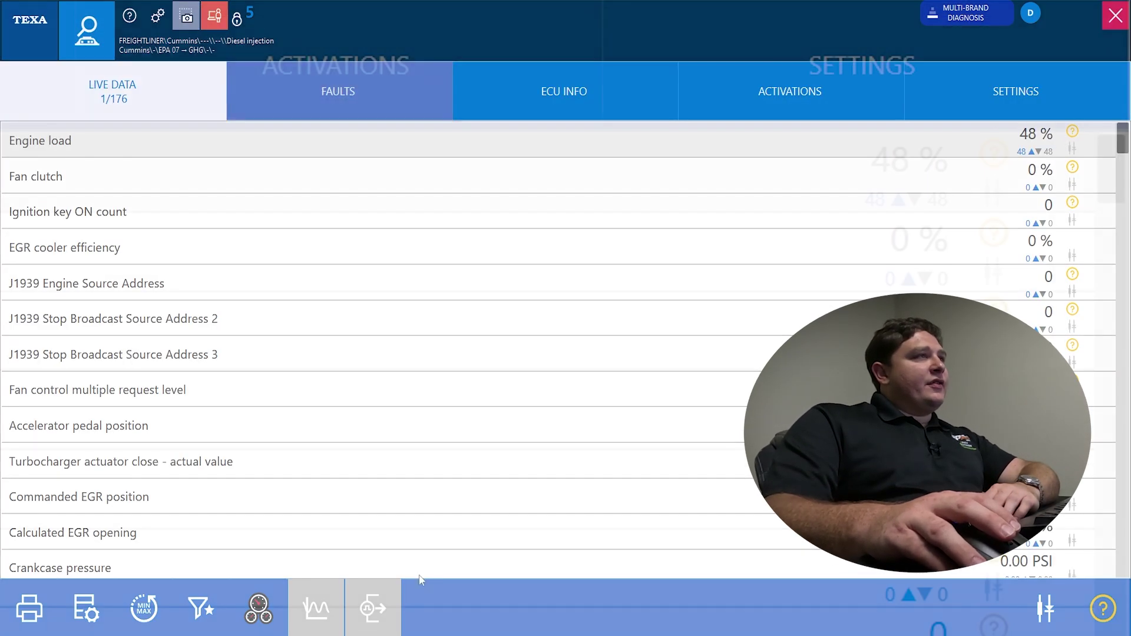
left_click(970, 150)
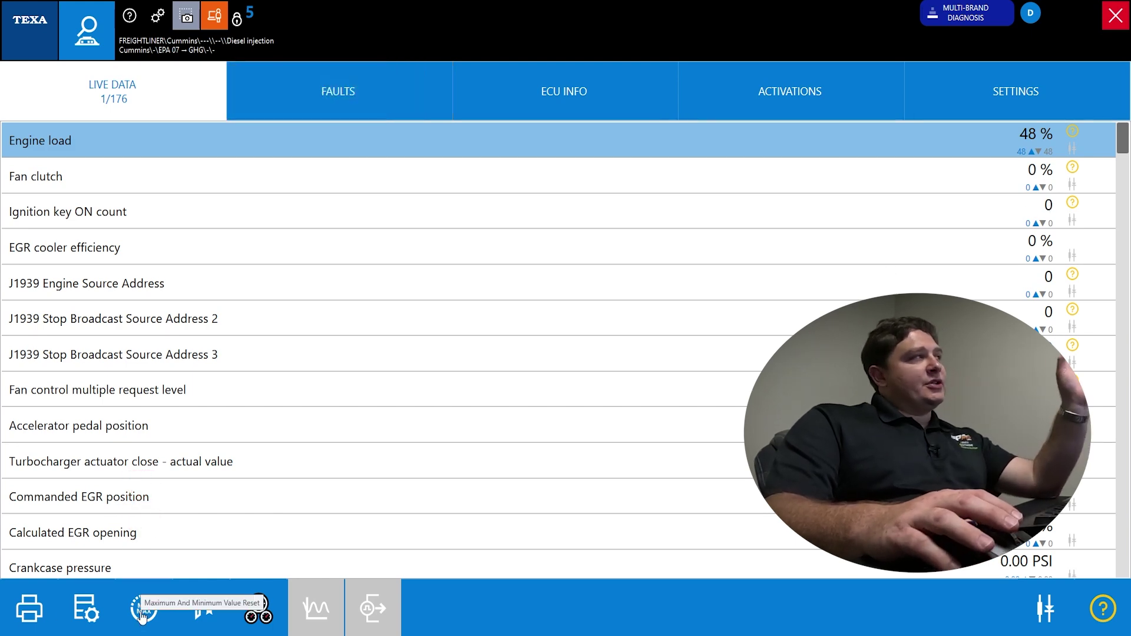
left_click(605, 91)
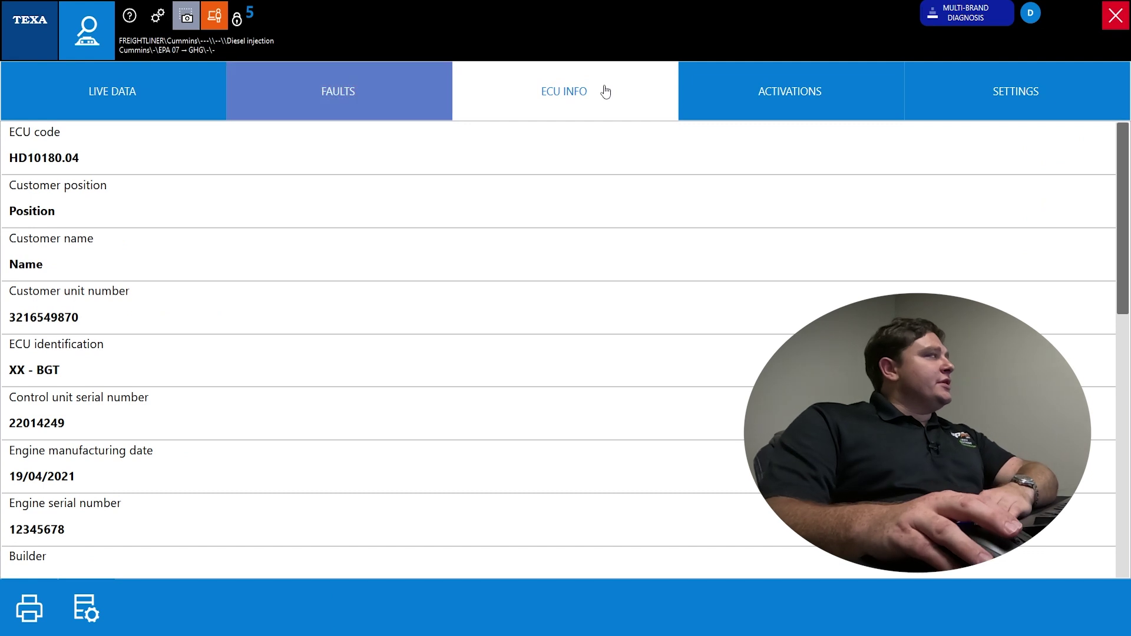
- Review ECU code, manufacturing date, serial number, calibration date, manufacturer and part number, then show Activations
left_click(538, 154)
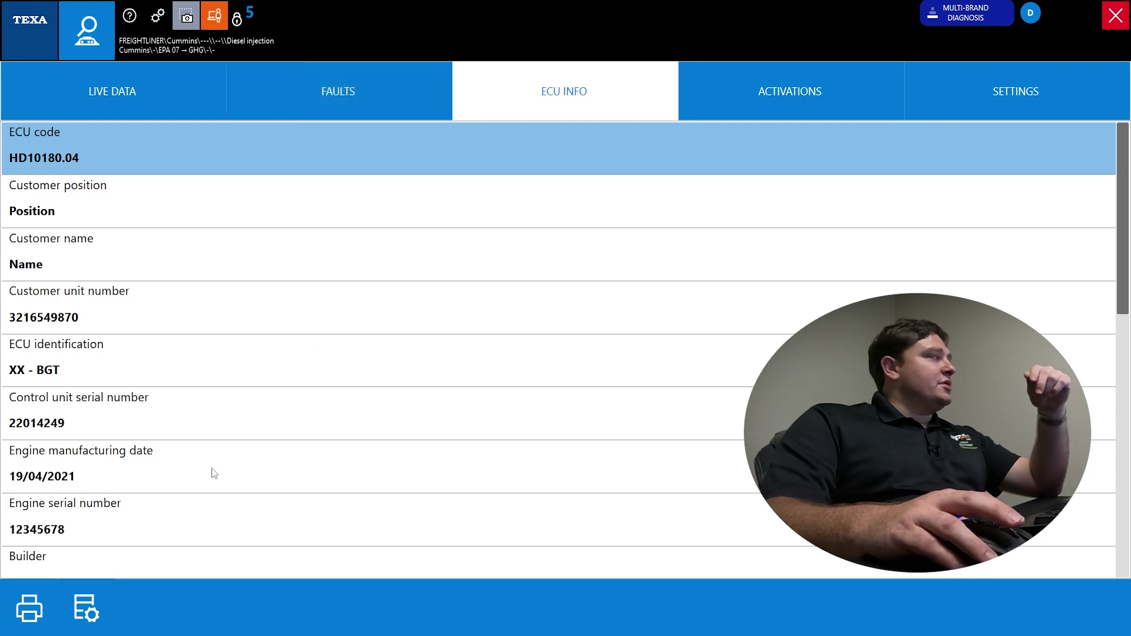
left_click(137, 461)
left_click(151, 512)
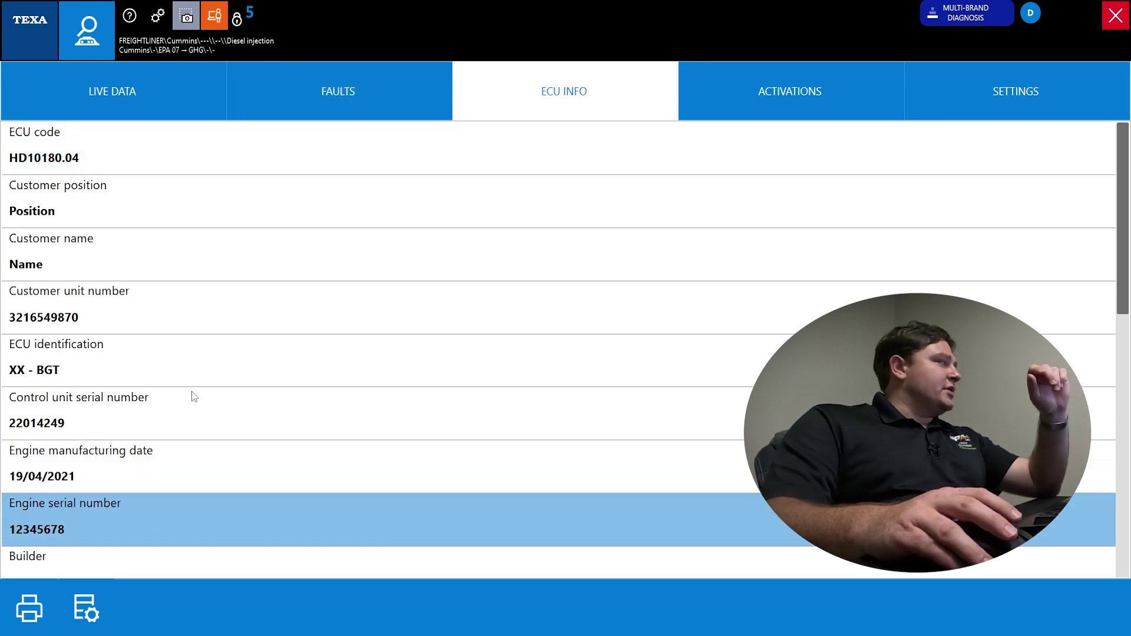
scroll(183, 390, "down", 5)
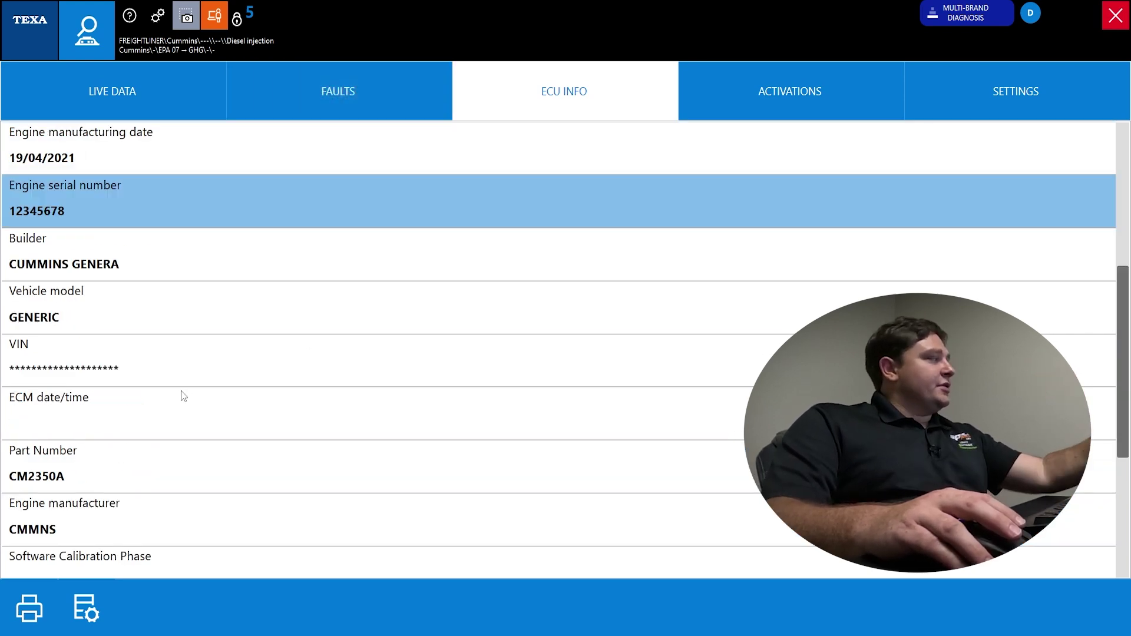
left_click(122, 465)
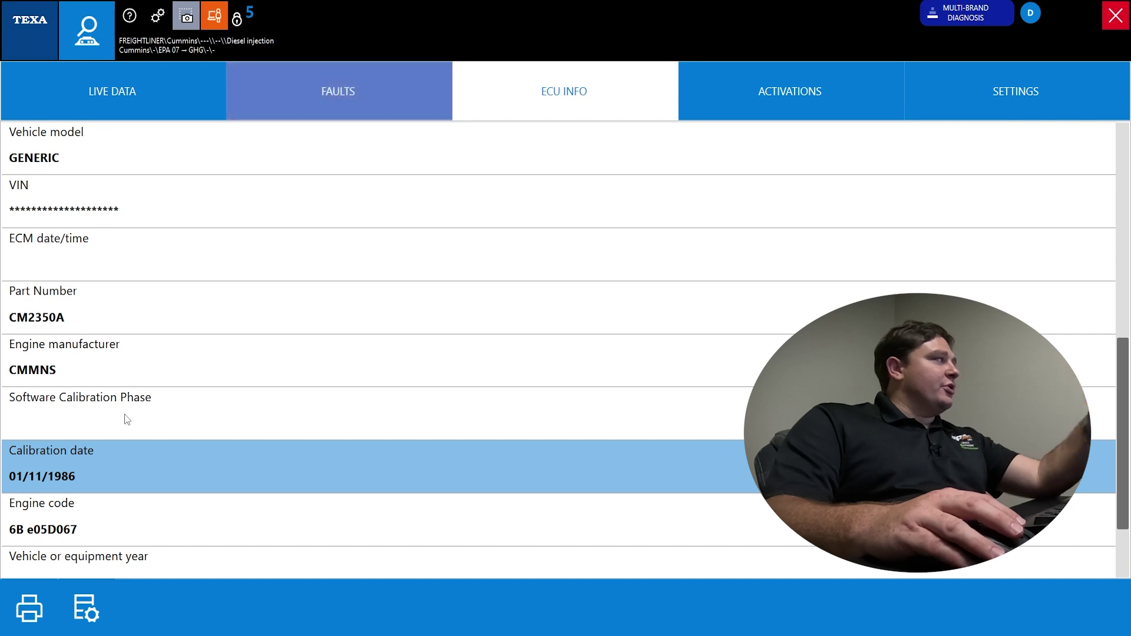
left_click(108, 367)
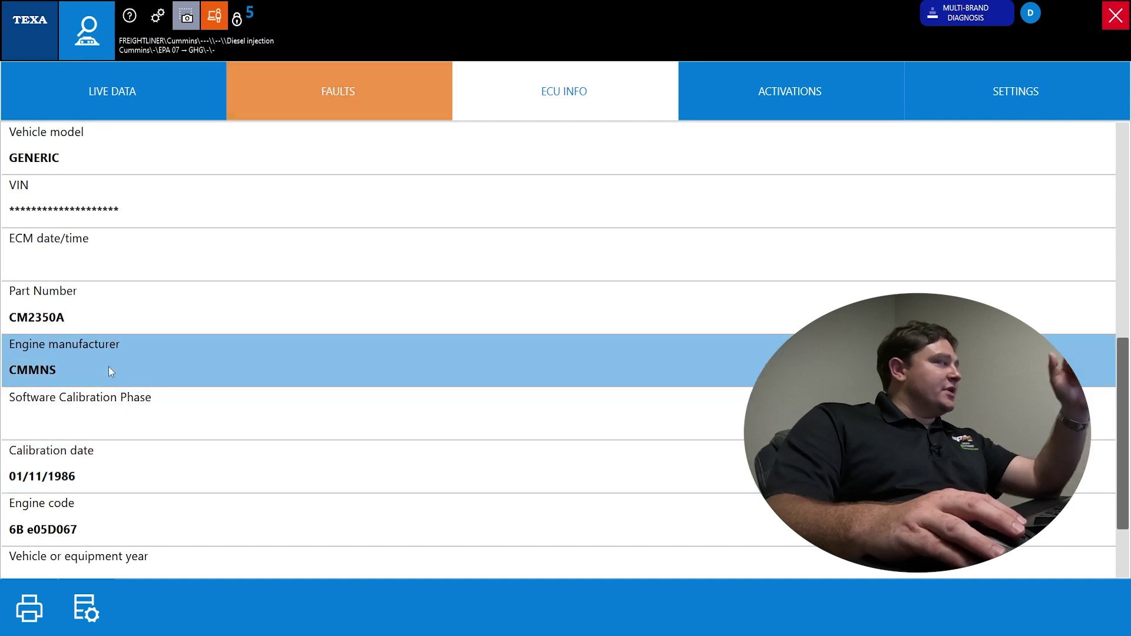
left_click(123, 324)
left_click(869, 112)
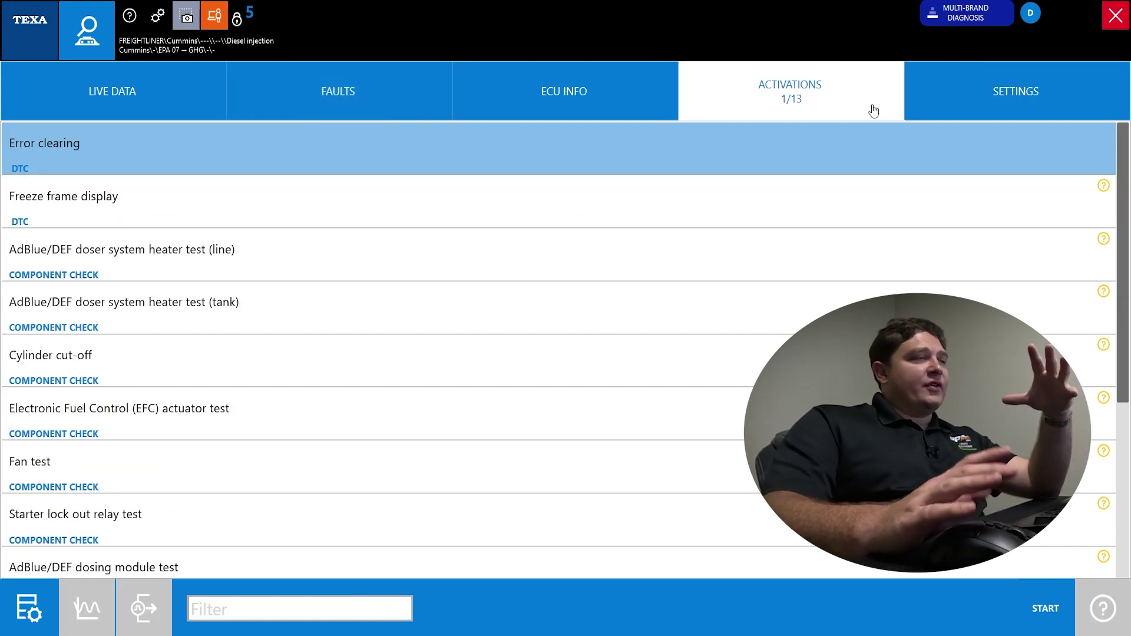
left_click(969, 92)
left_click(870, 98)
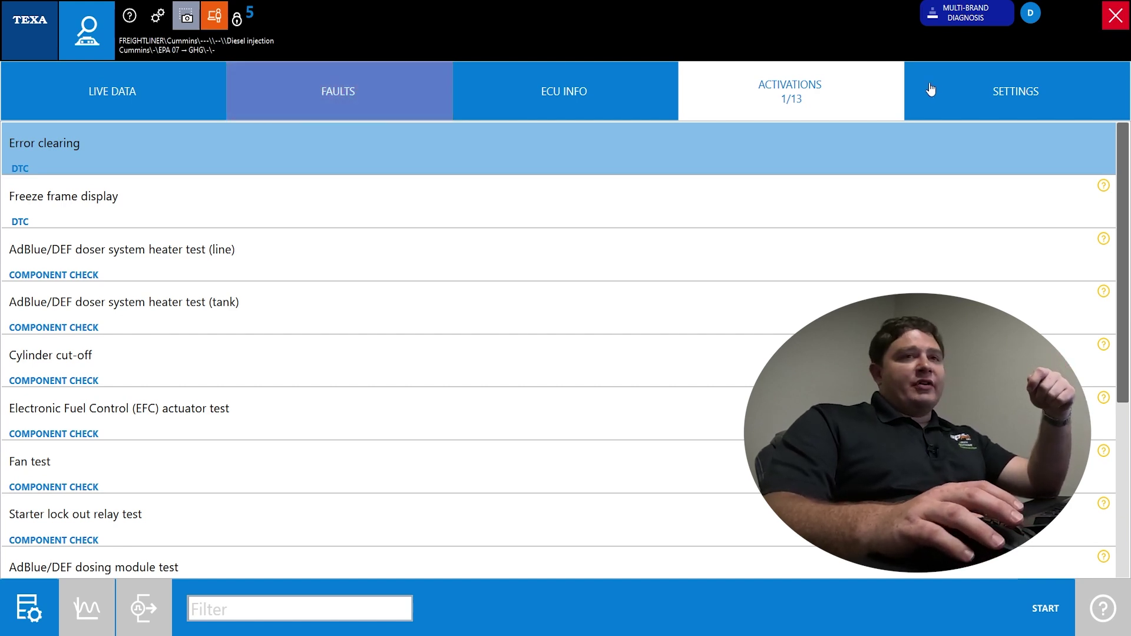
scroll(306, 441, "down", 5)
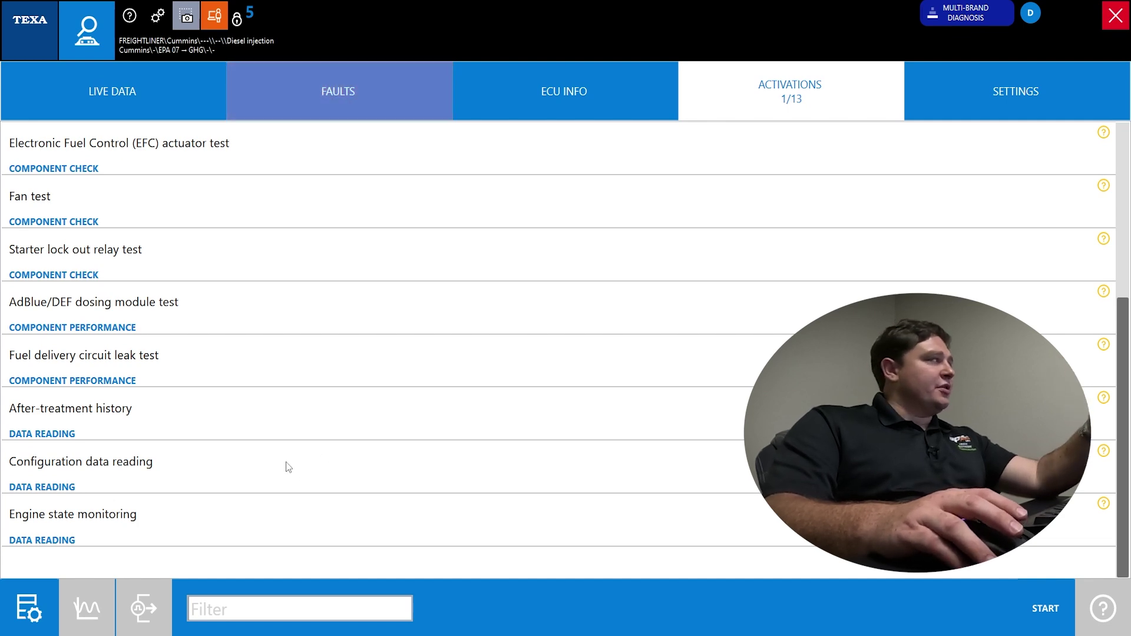
scroll(587, 470, "up", 5)
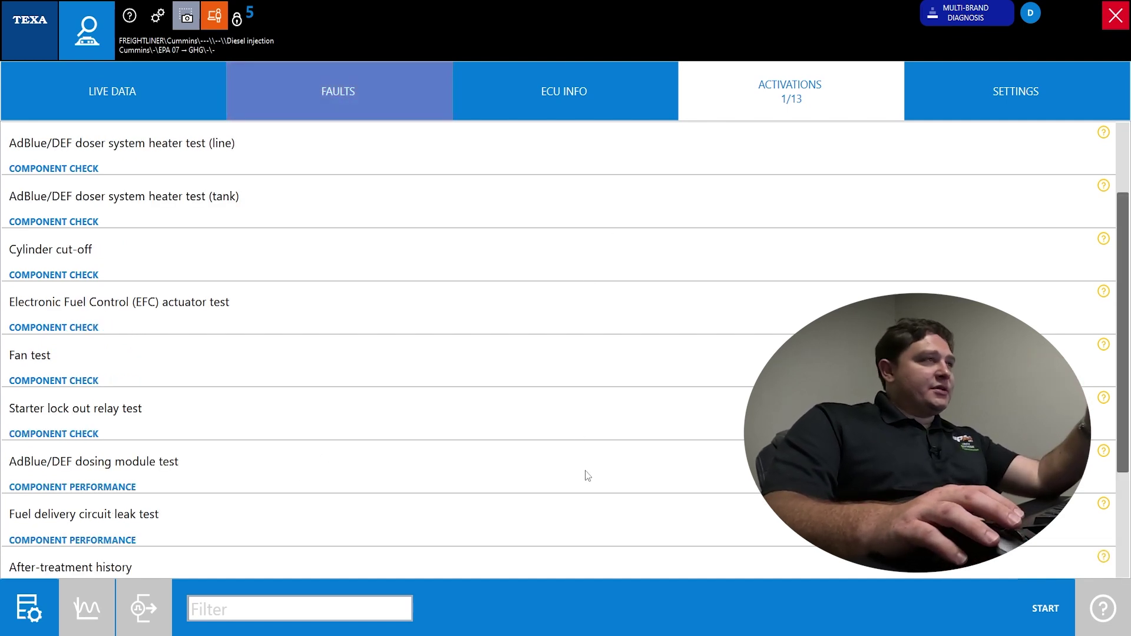
left_click(975, 101)
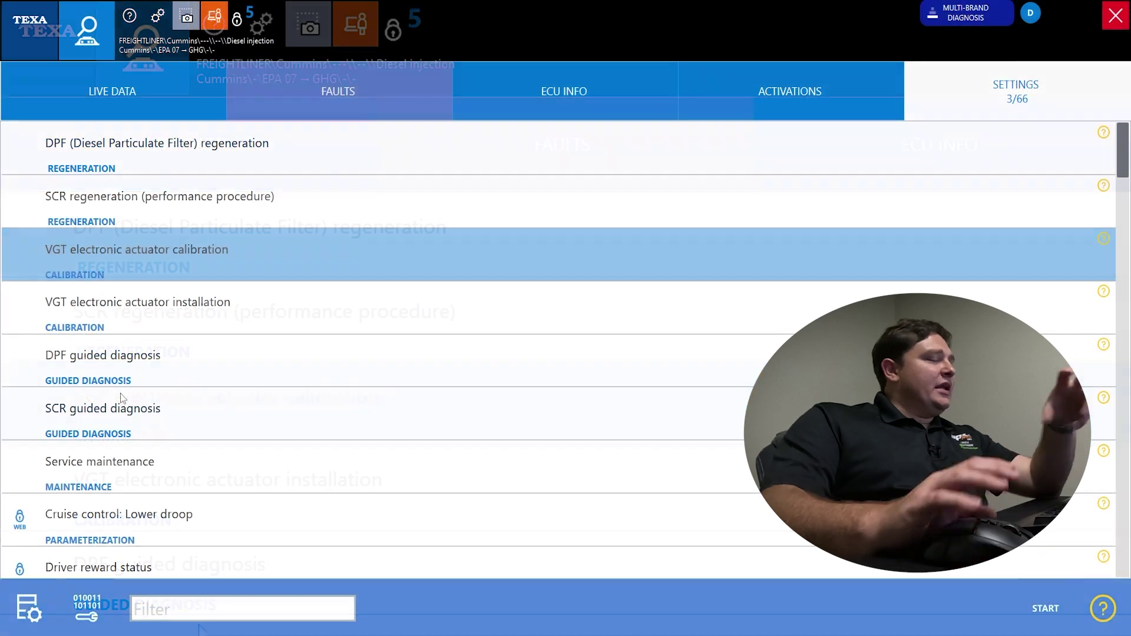
- Scroll through the settings procedures and select the NOx reset procedure
scroll(121, 396, "down", 3)
scroll(218, 393, "down", 12)
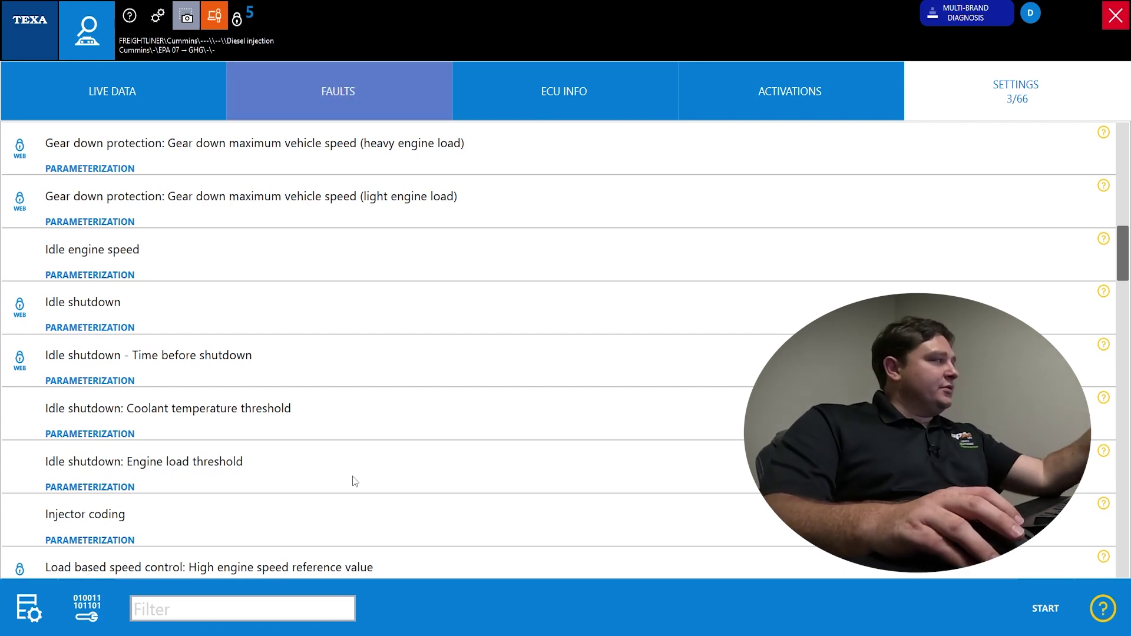
scroll(273, 389, "down", 6)
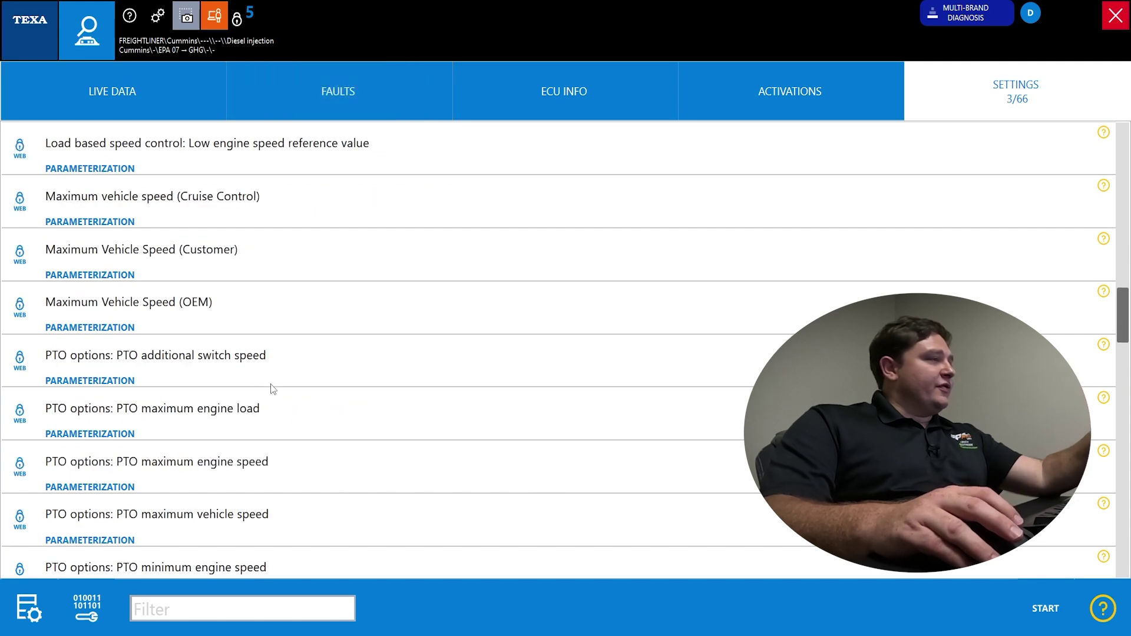
scroll(353, 441, "down", 15)
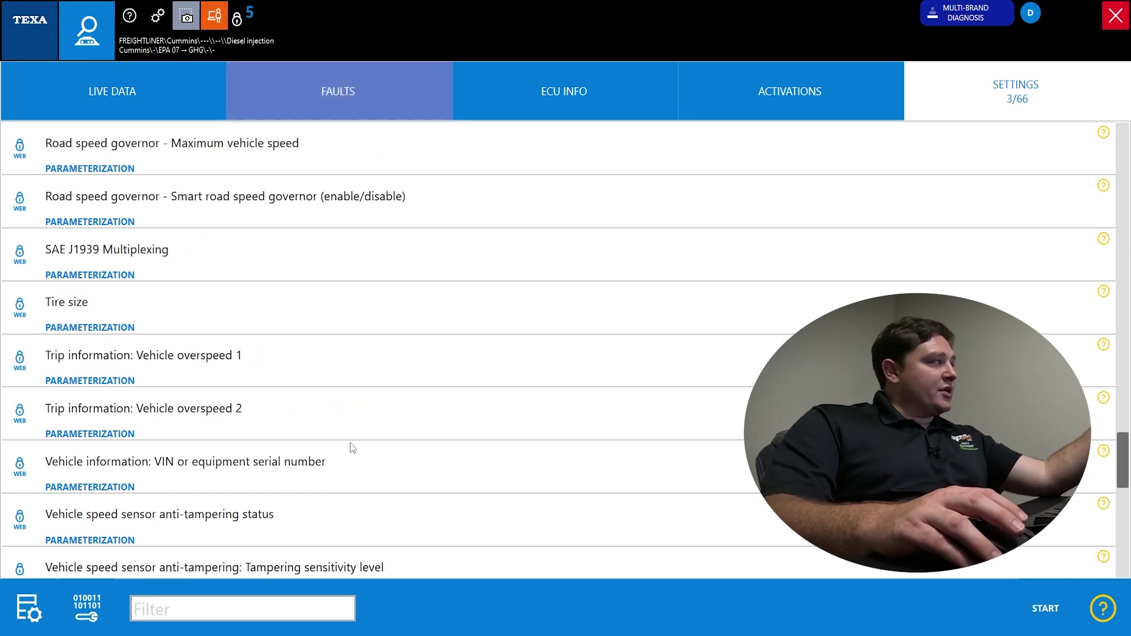
scroll(294, 445, "down", 6)
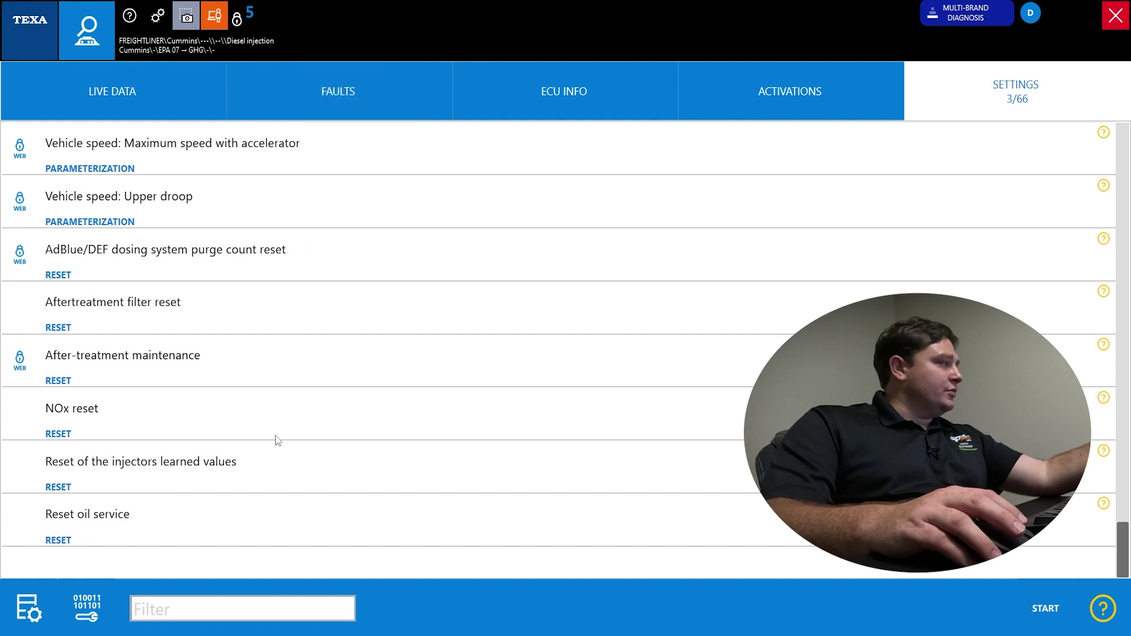
left_click(222, 423)
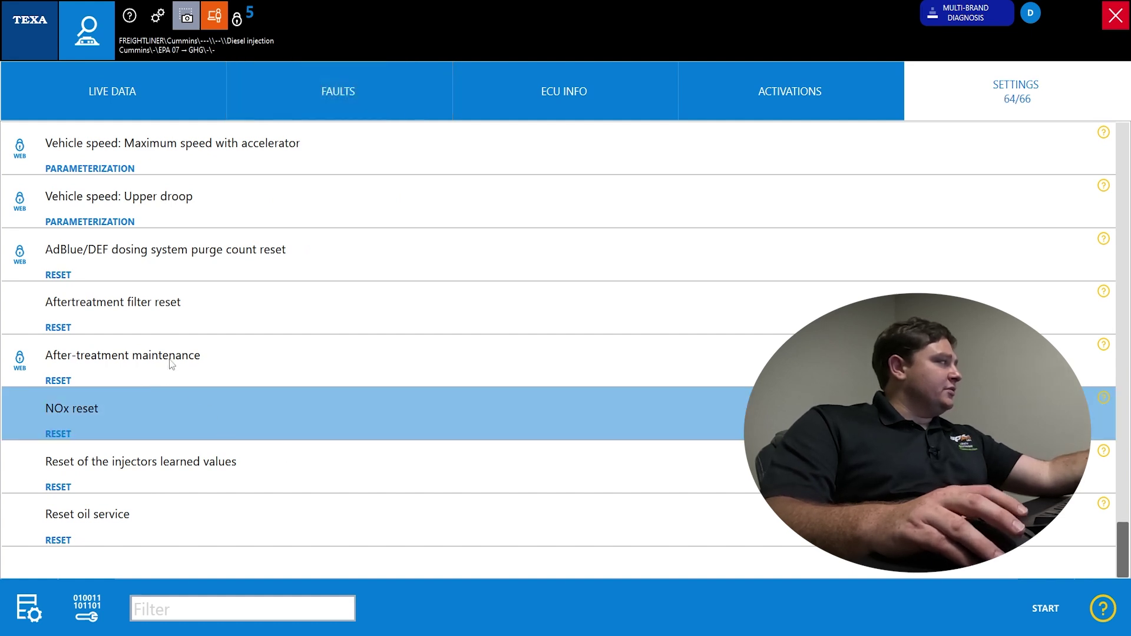
- Select DPF regeneration and read its help requiring engine idling and a stationary vehicle
scroll(172, 434, "up", 20)
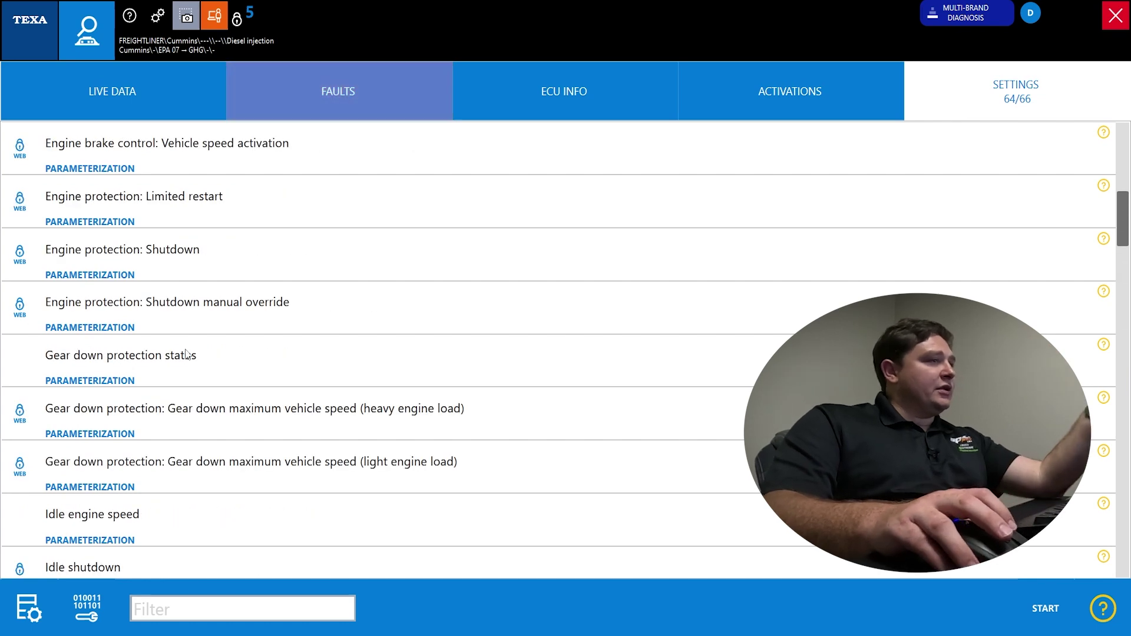
scroll(177, 353, "up", 5)
left_click(200, 158)
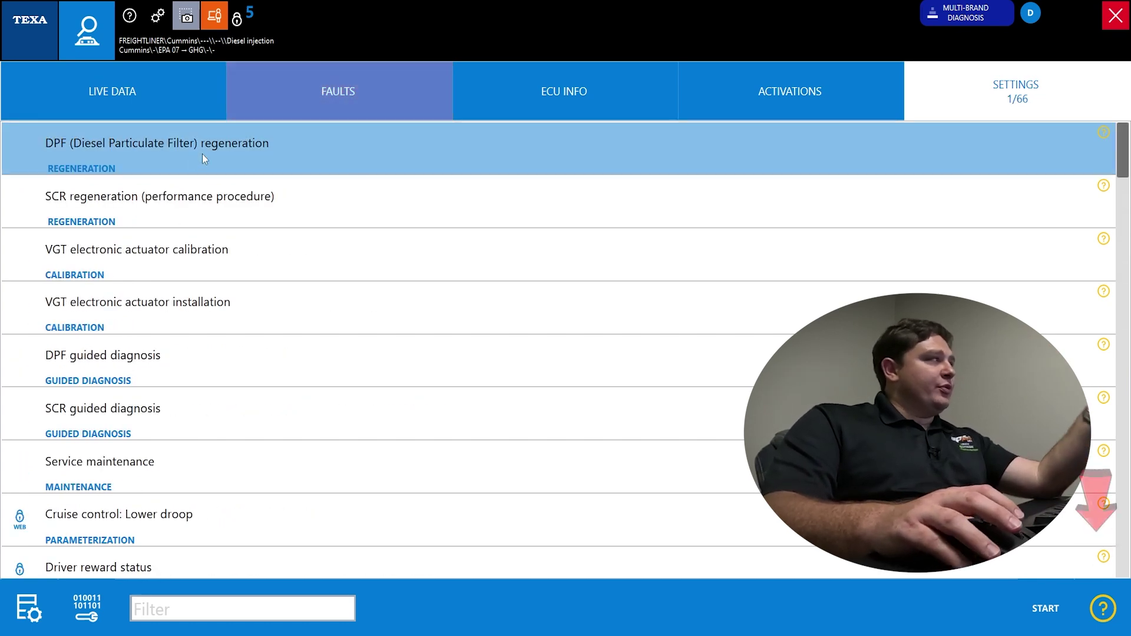
left_click(1113, 614)
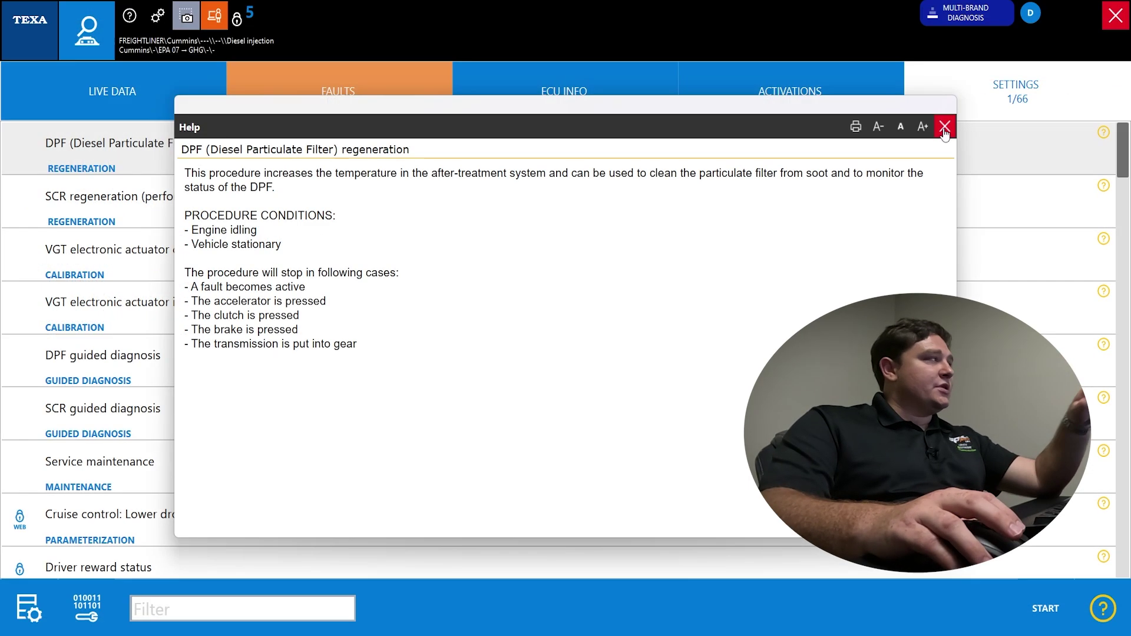
left_click(1115, 40)
left_click(384, 162)
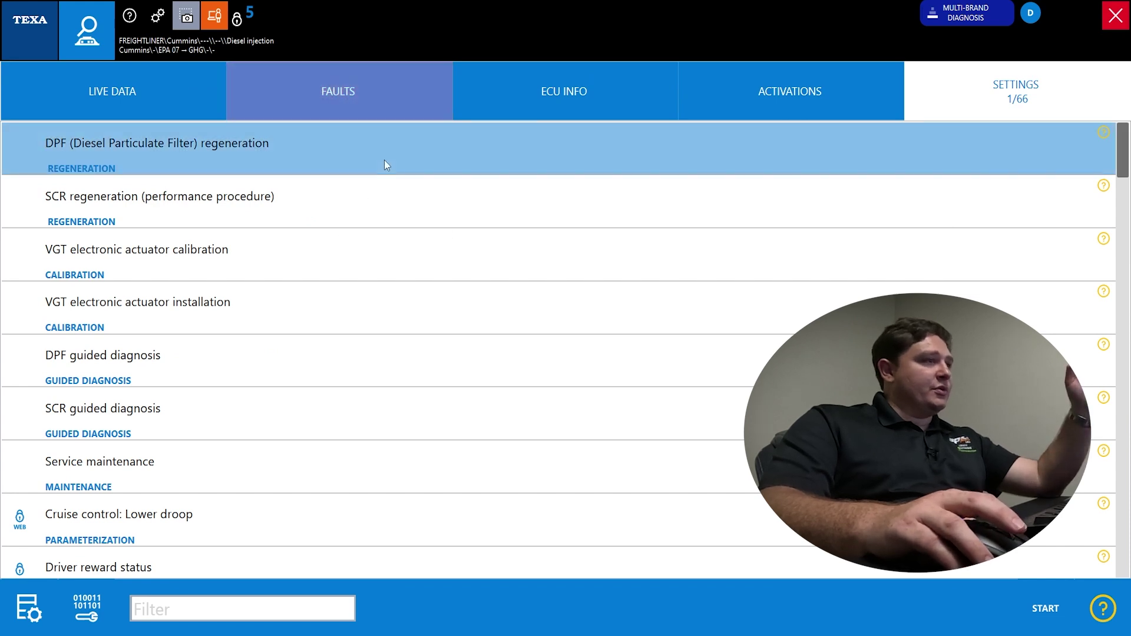
- Start DPF regeneration, confirming the PTO/cruise control, exhaust temperature, filter-burning, keep-away and neutral warnings
left_click(1042, 611)
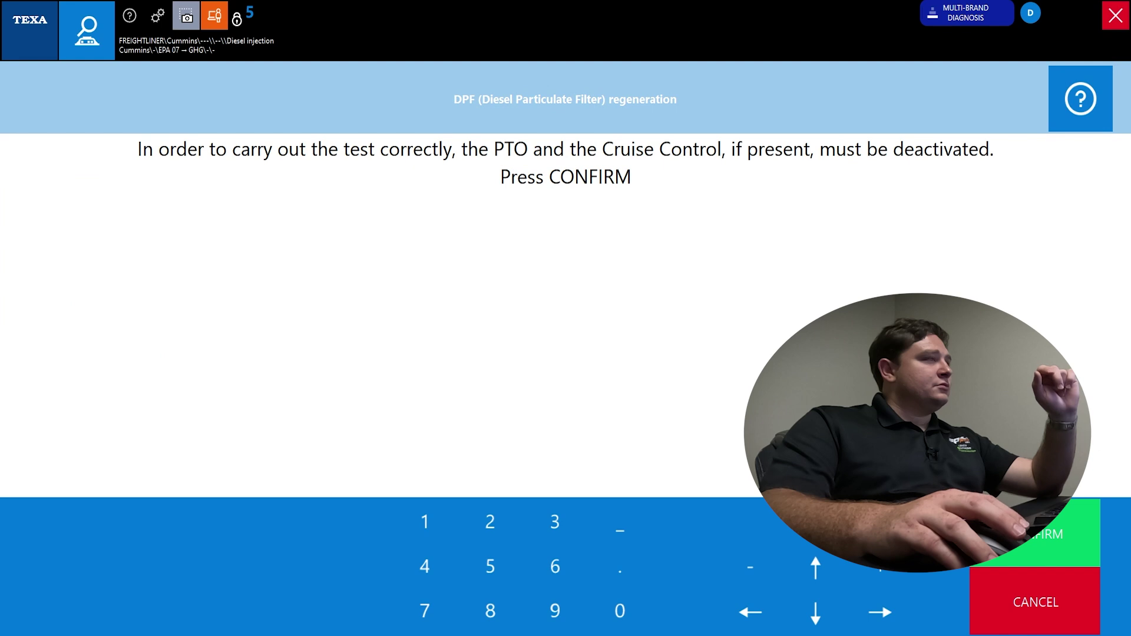
left_click(1055, 533)
left_click(1054, 533)
left_click(1055, 533)
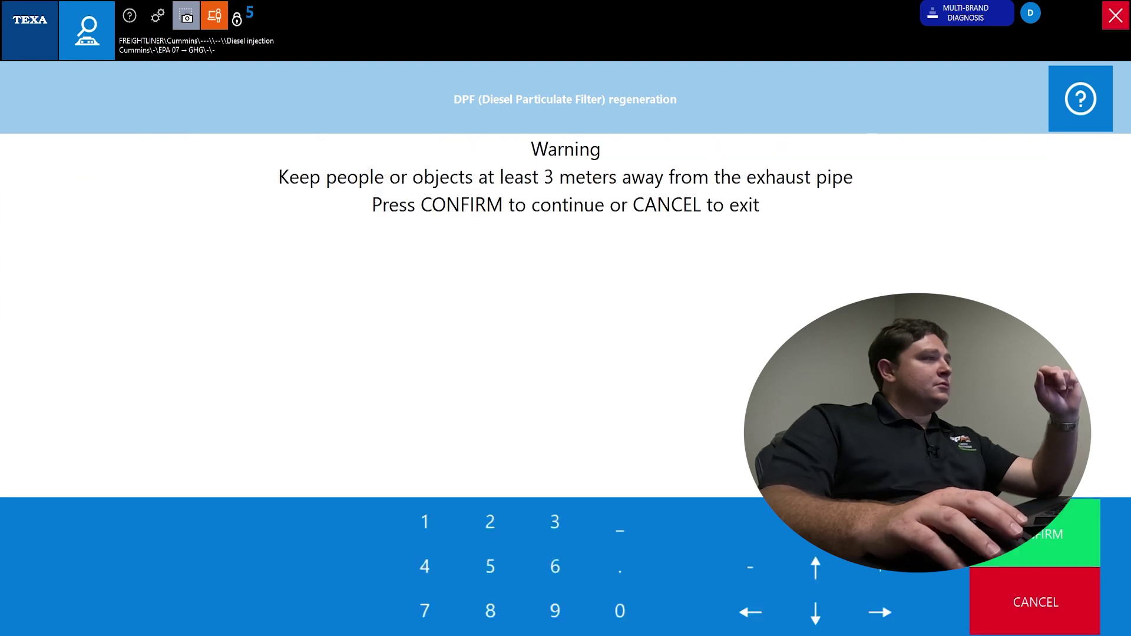
left_click(1054, 533)
left_click(1054, 533)
left_click(1055, 533)
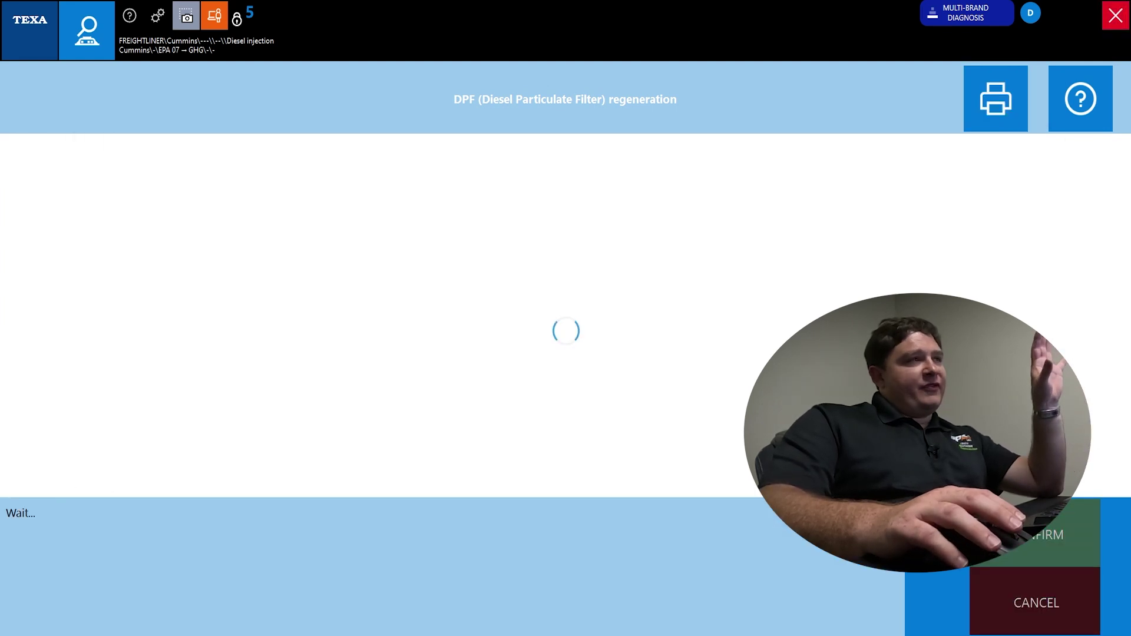